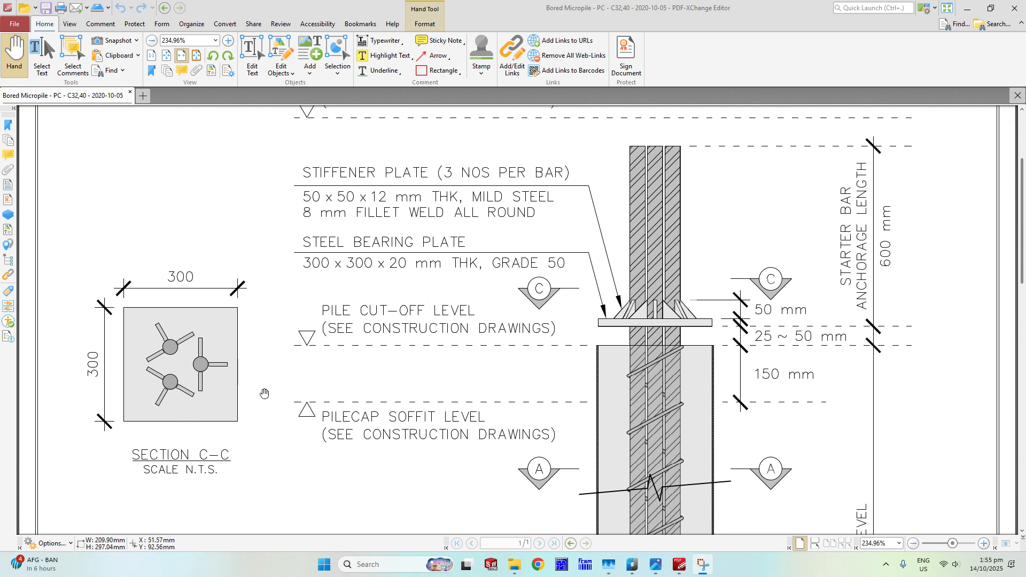
# Examine the micropile drawing's bearing plate and section details, then switch to the CappingPlateTemplate.jpg image to read the plate naming.
pyautogui.scroll(-2, 645, 370)
pyautogui.scroll(-7, 636, 368)
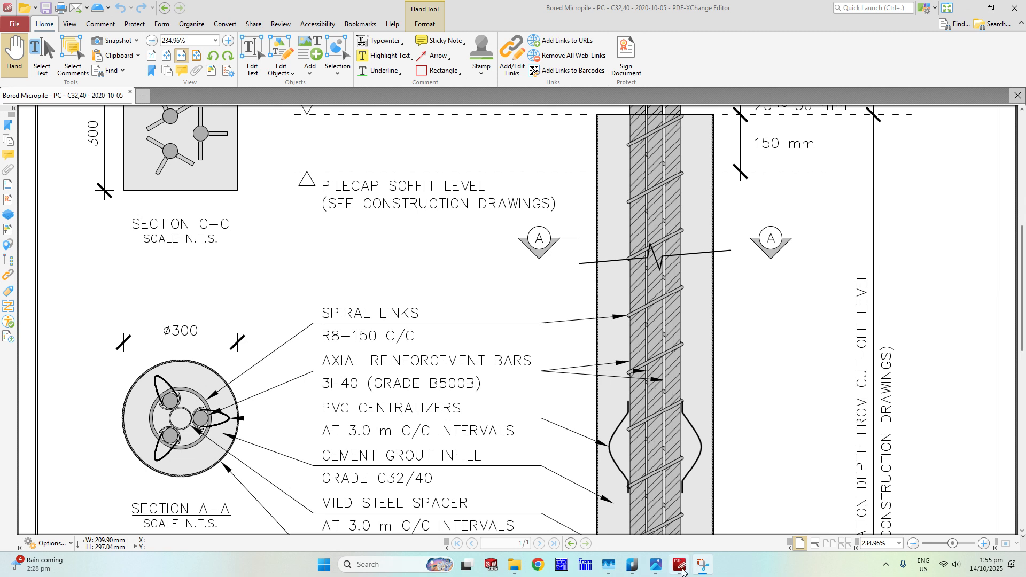
pyautogui.moveTo(680, 570)
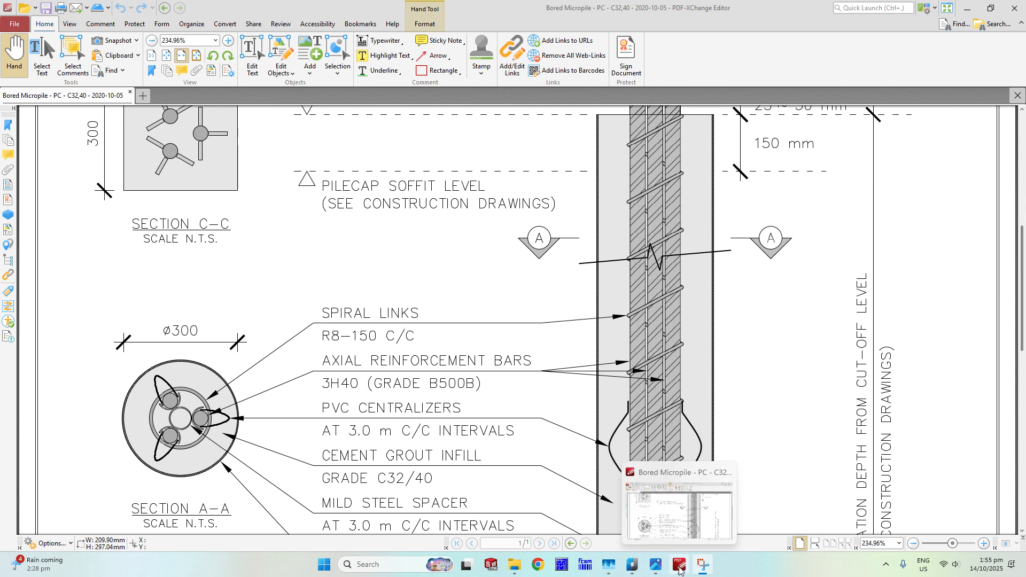
pyautogui.click(658, 567)
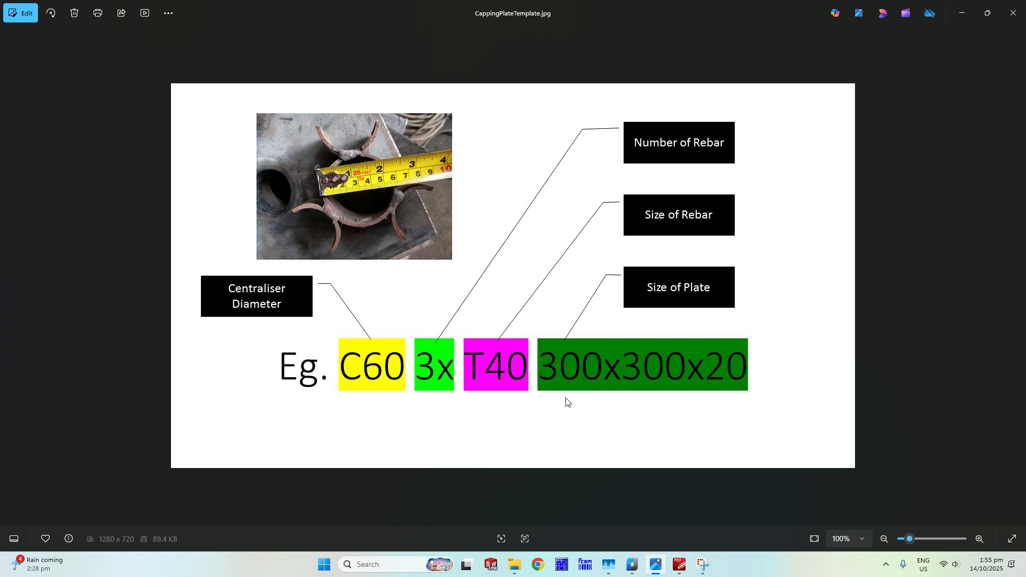
# Switch to nanoCAD and draw a 300 by 300 rectangle for the plate, extending up and right from a corner near the origin.
pyautogui.moveTo(635, 572)
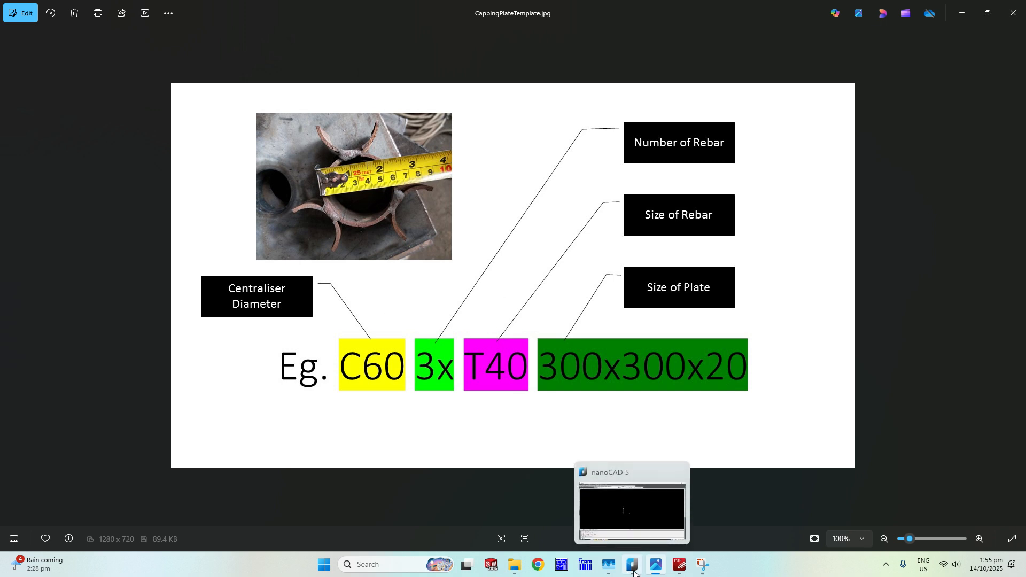
pyautogui.click(635, 571)
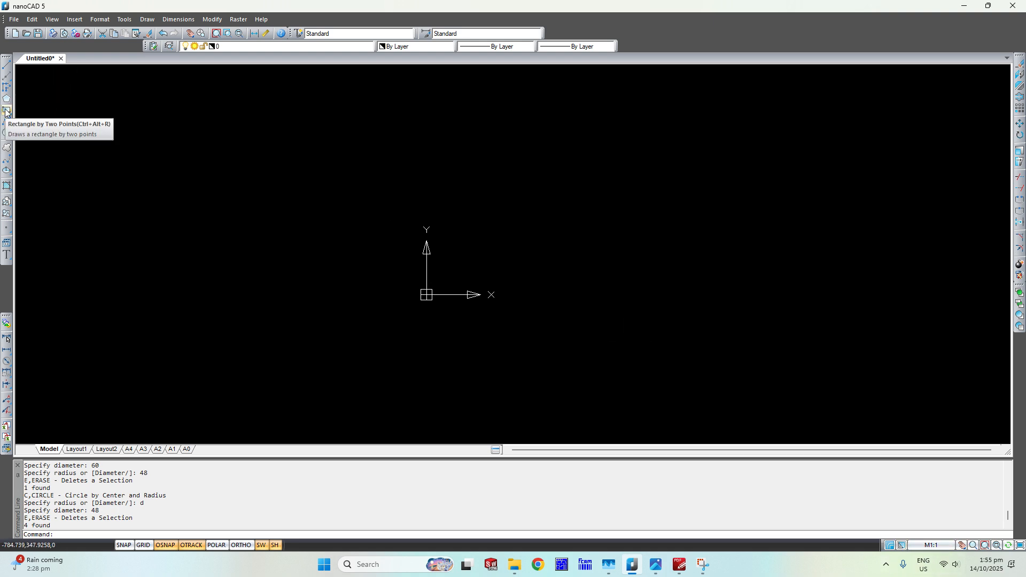
pyautogui.click(6, 111)
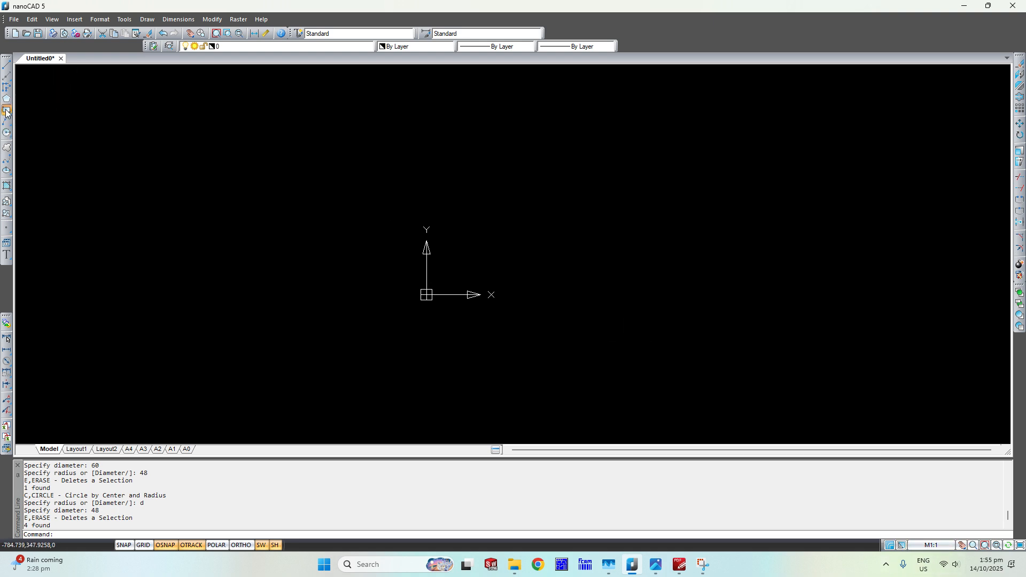
pyautogui.click(451, 280)
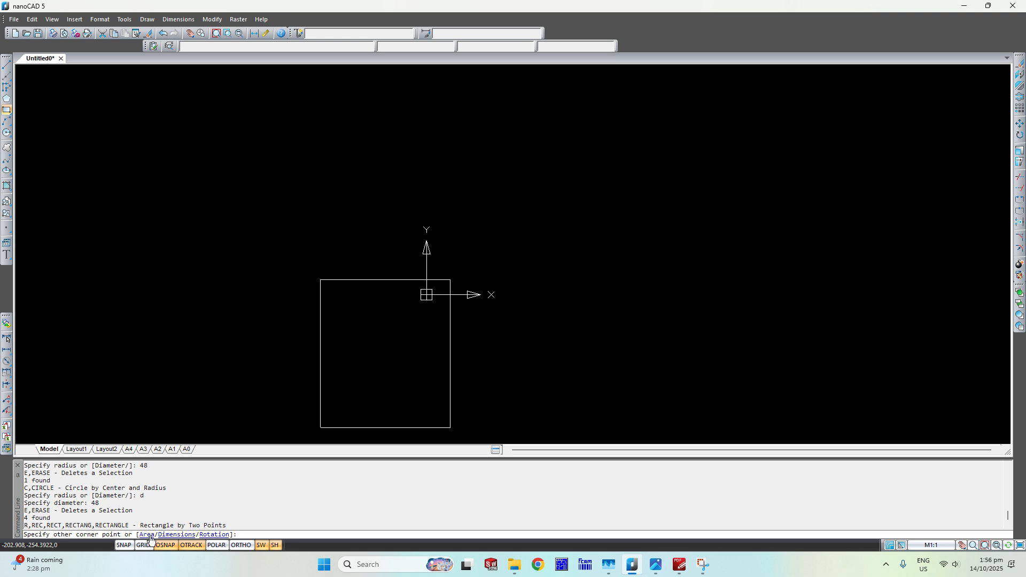
pyautogui.click(249, 533)
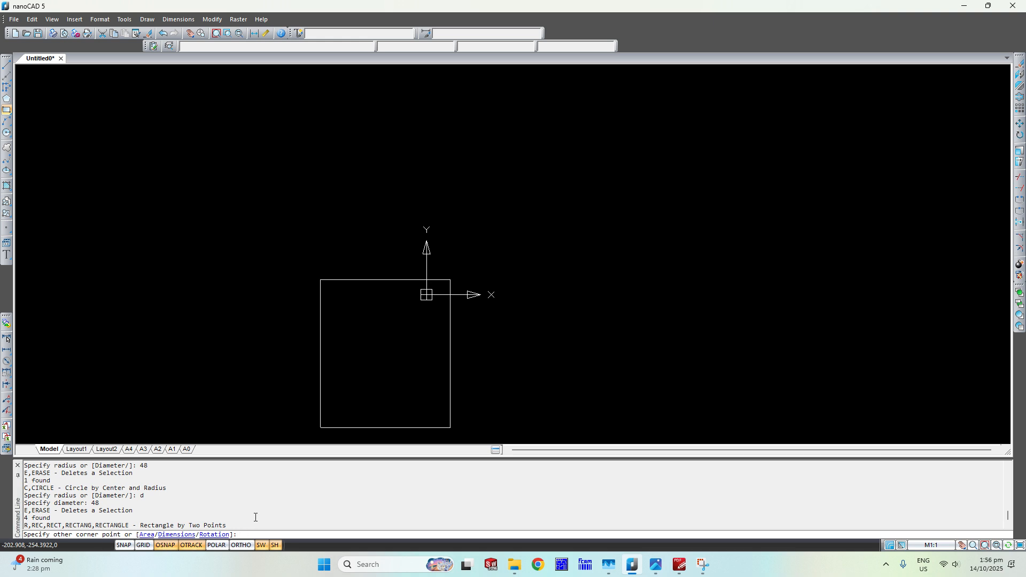
pyautogui.write('d')
pyautogui.press('Return')
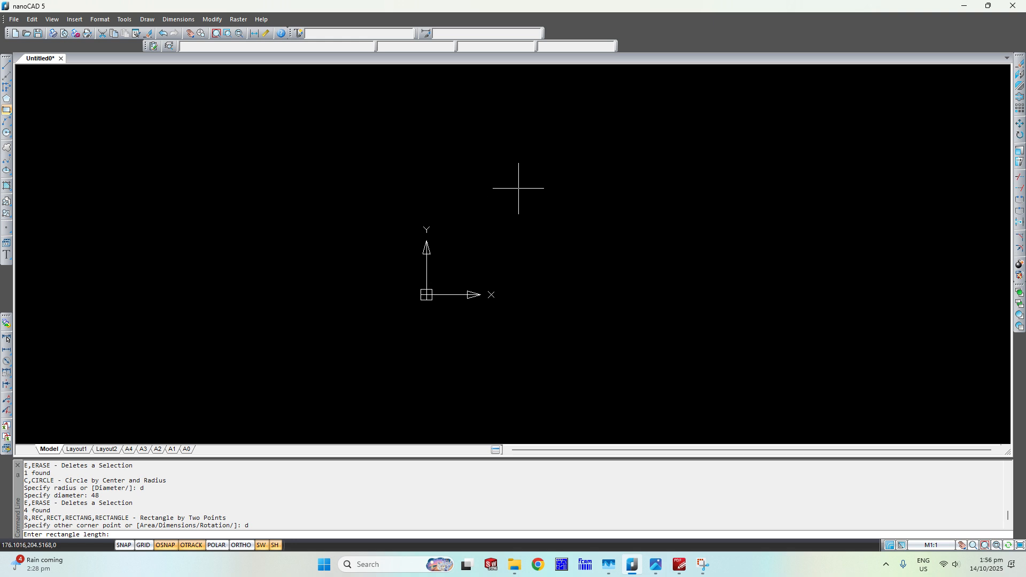
pyautogui.click(120, 535)
pyautogui.write('300')
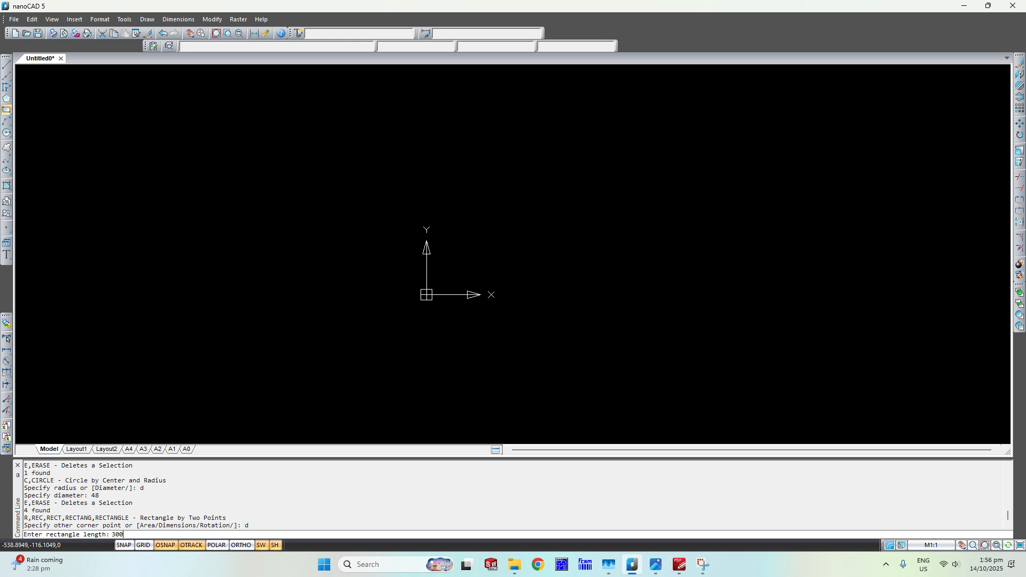
pyautogui.press('Return')
pyautogui.write('300')
pyautogui.press('Return')
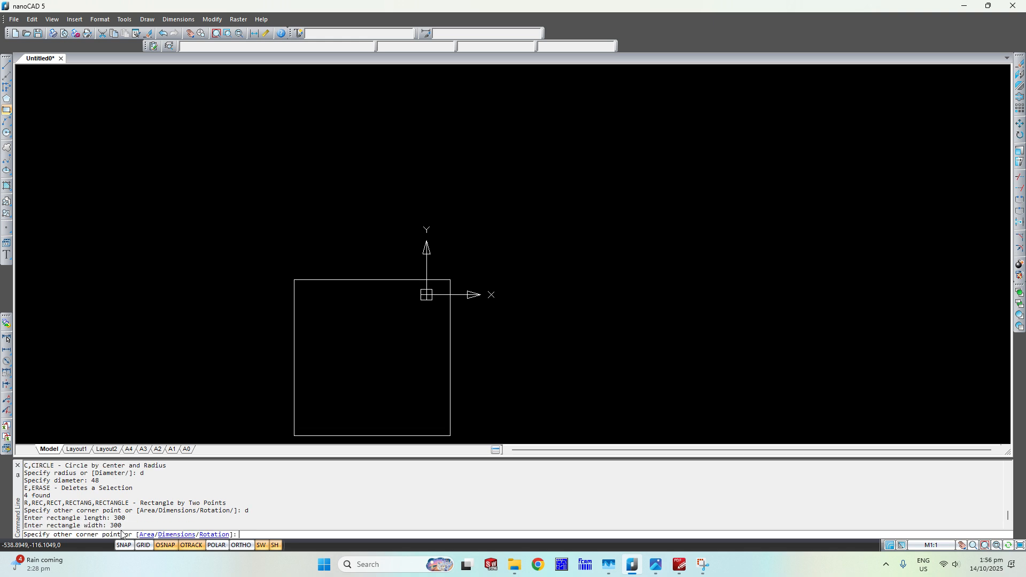
pyautogui.click(658, 145)
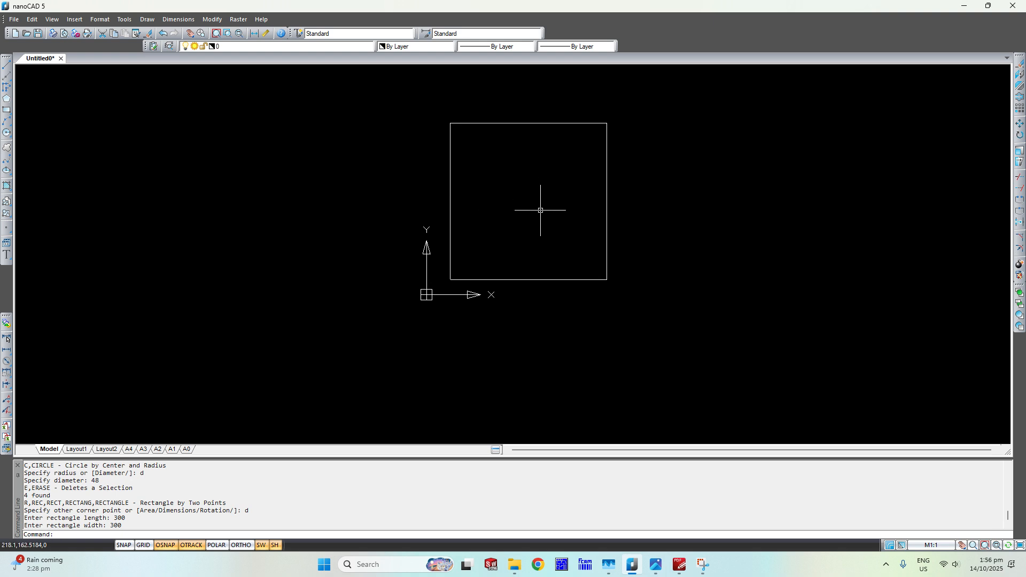
# Draw a horizontal line across the square from the midpoint of its left side to the midpoint of its right side.
pyautogui.click(5, 65)
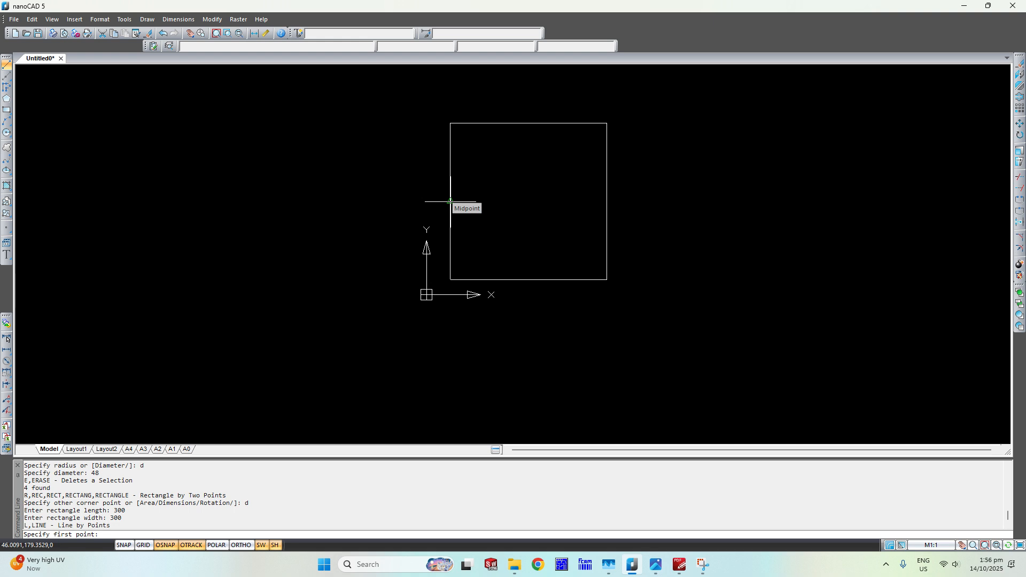
pyautogui.rightClick(168, 545)
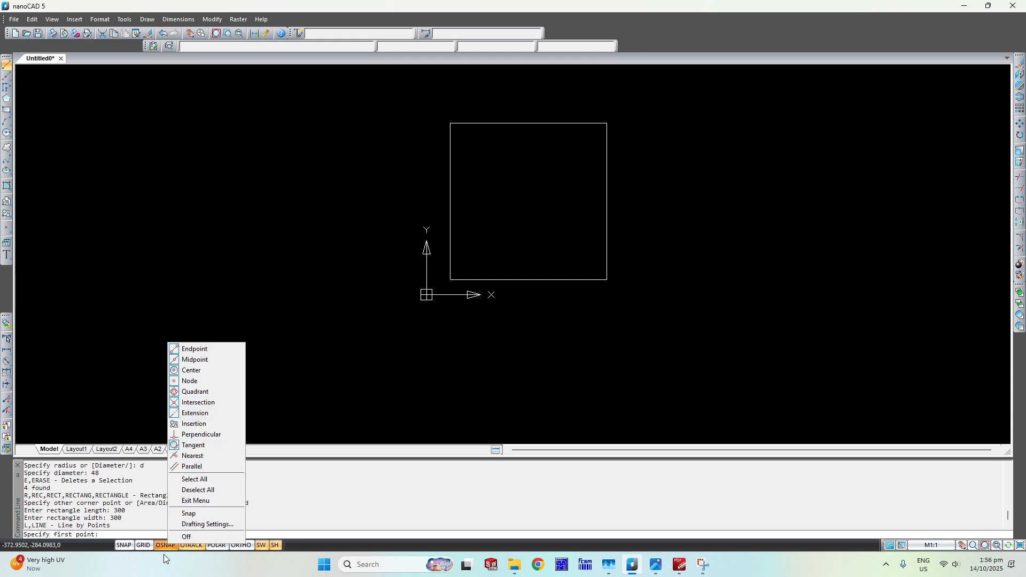
pyautogui.press('Escape')
pyautogui.click(451, 201)
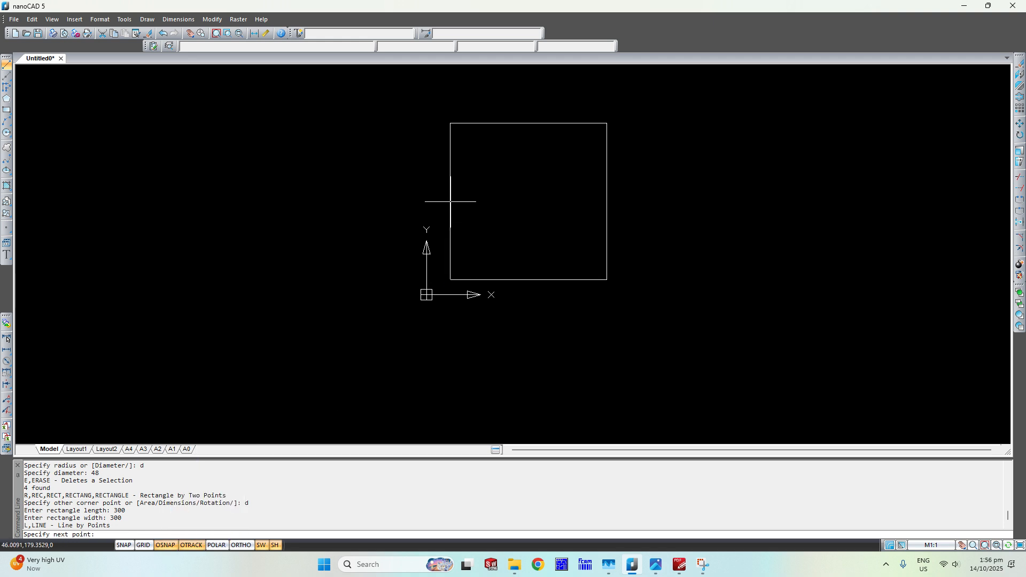
pyautogui.click(607, 201)
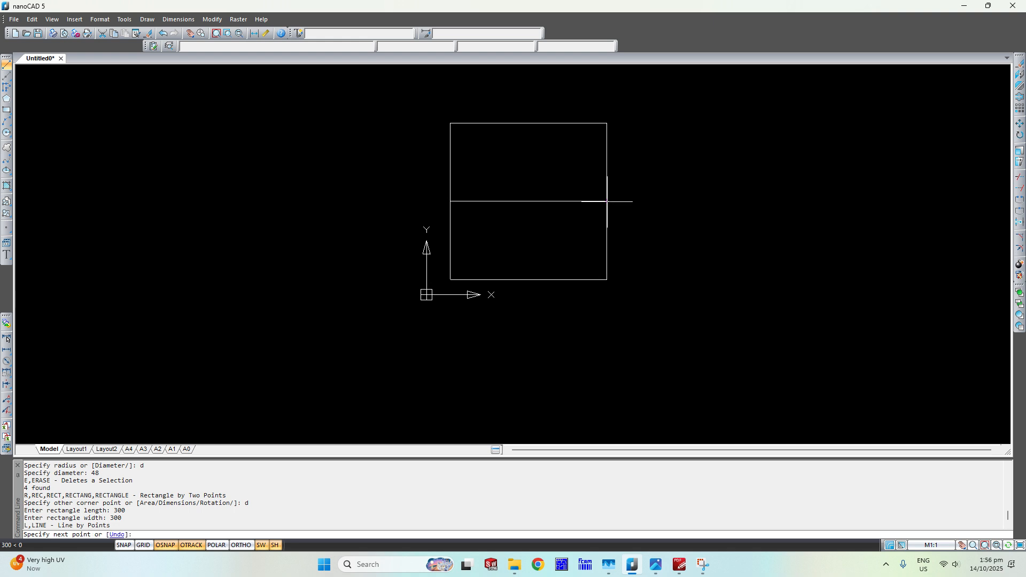
pyautogui.press('Return')
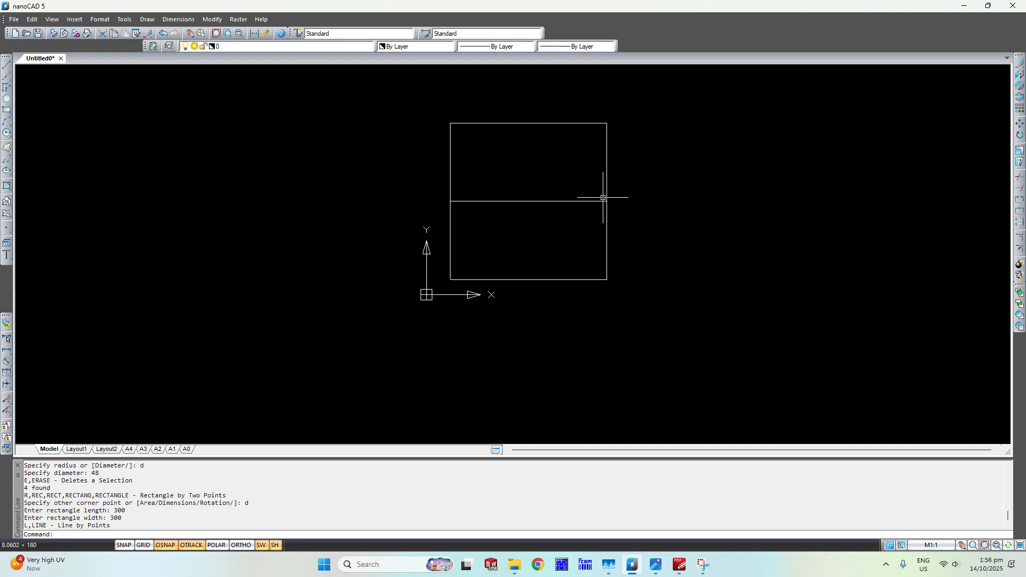
# Check the centraliser size in the template image and draw a 60 diameter circle centred on the horizontal line's midpoint.
pyautogui.click(7, 133)
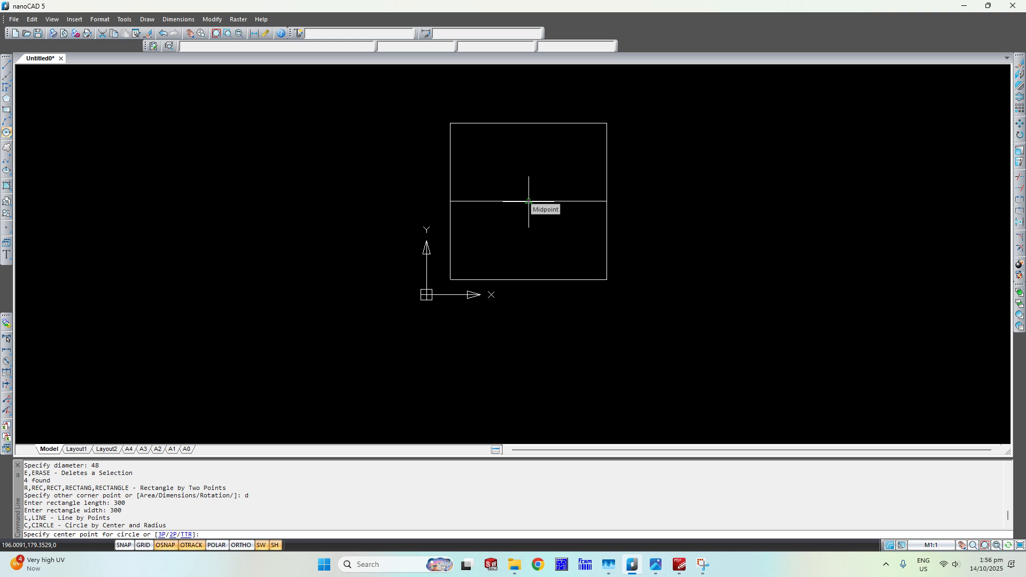
pyautogui.click(656, 564)
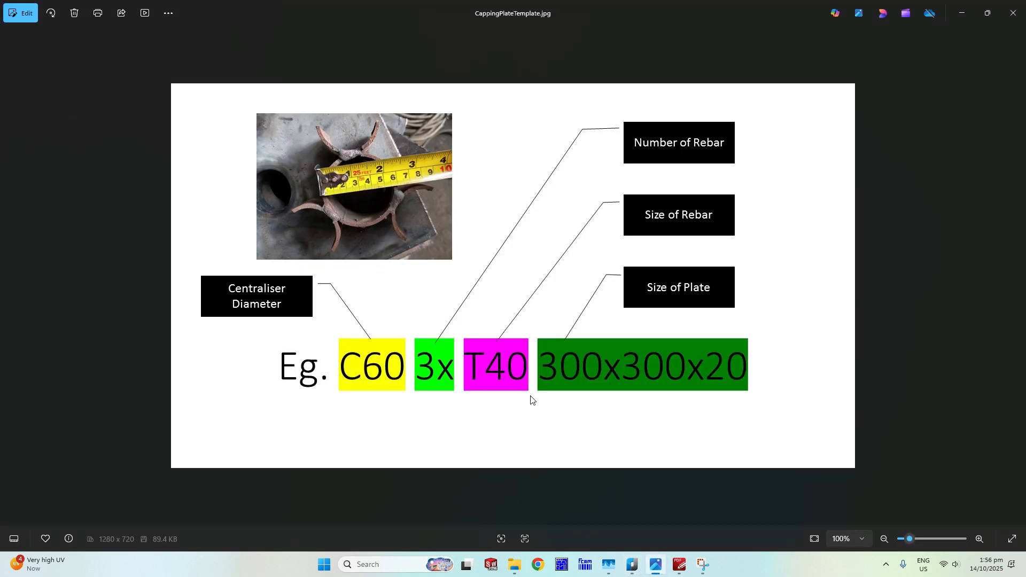
pyautogui.click(656, 564)
pyautogui.click(529, 201)
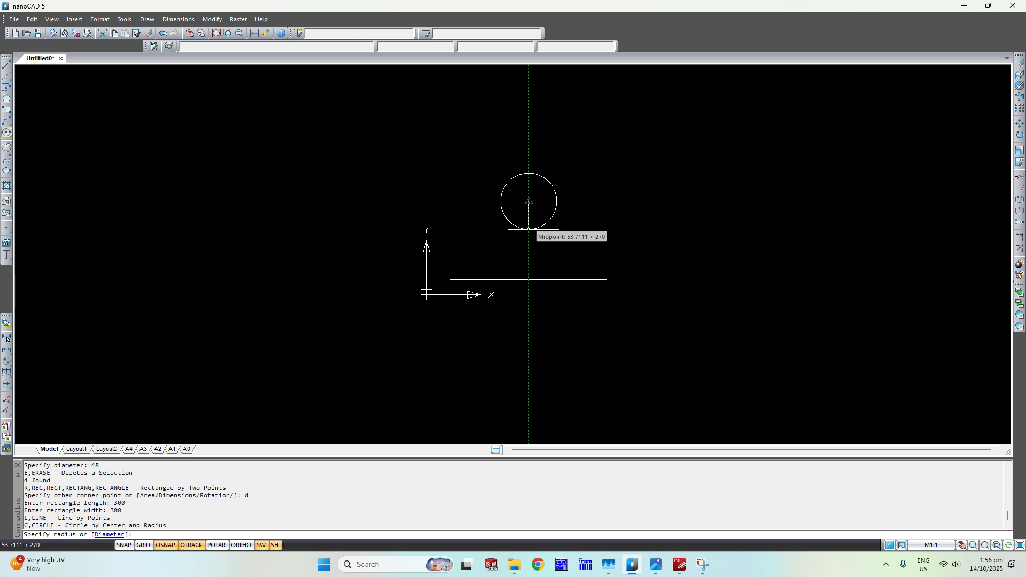
pyautogui.write('d')
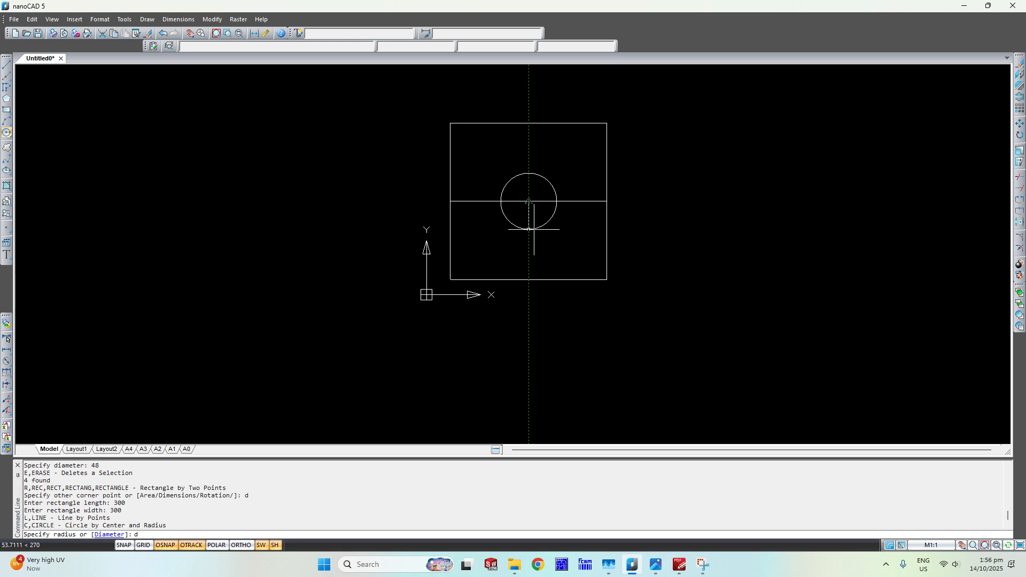
pyautogui.press('Return')
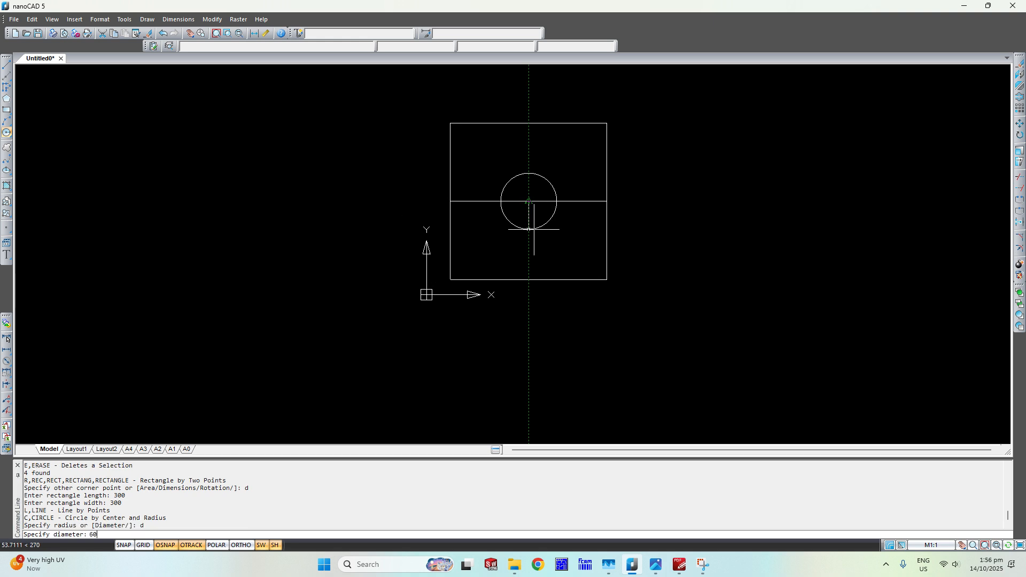
pyautogui.press('Return')
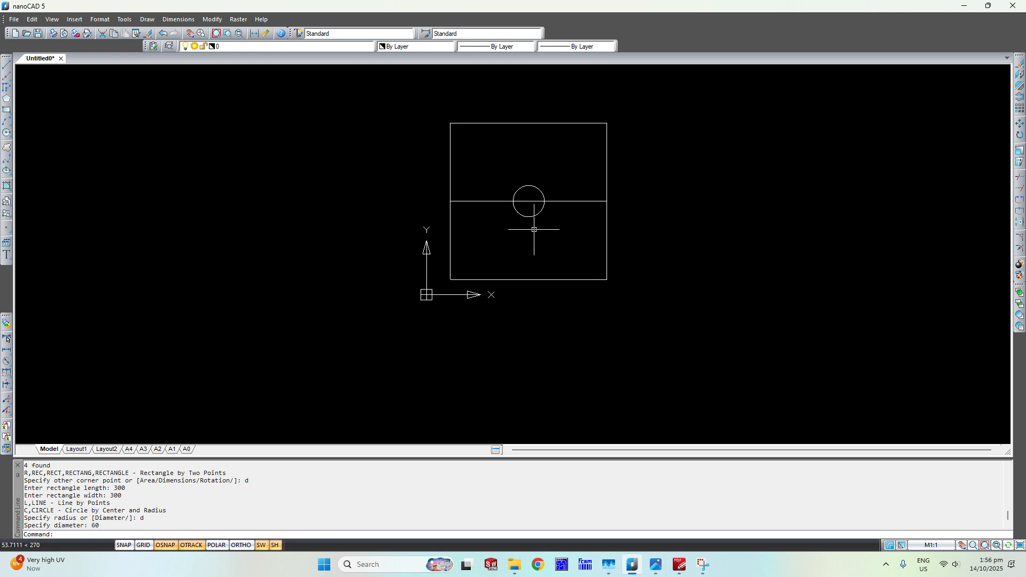
# Draw a 48 diameter circle centred on the right quadrant of the centraliser circle.
pyautogui.click(7, 133)
pyautogui.scroll(5, 538, 207)
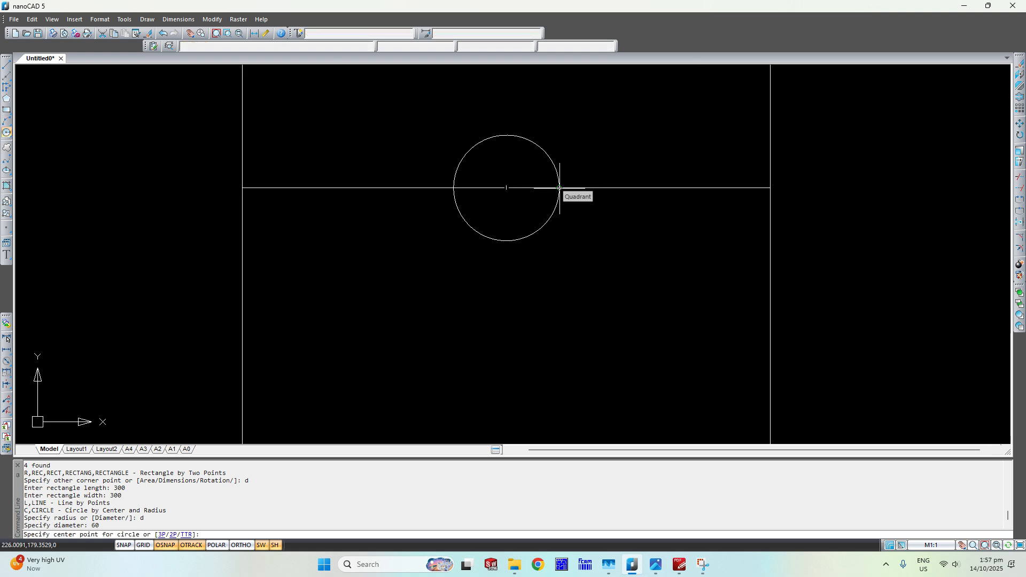
pyautogui.click(559, 188)
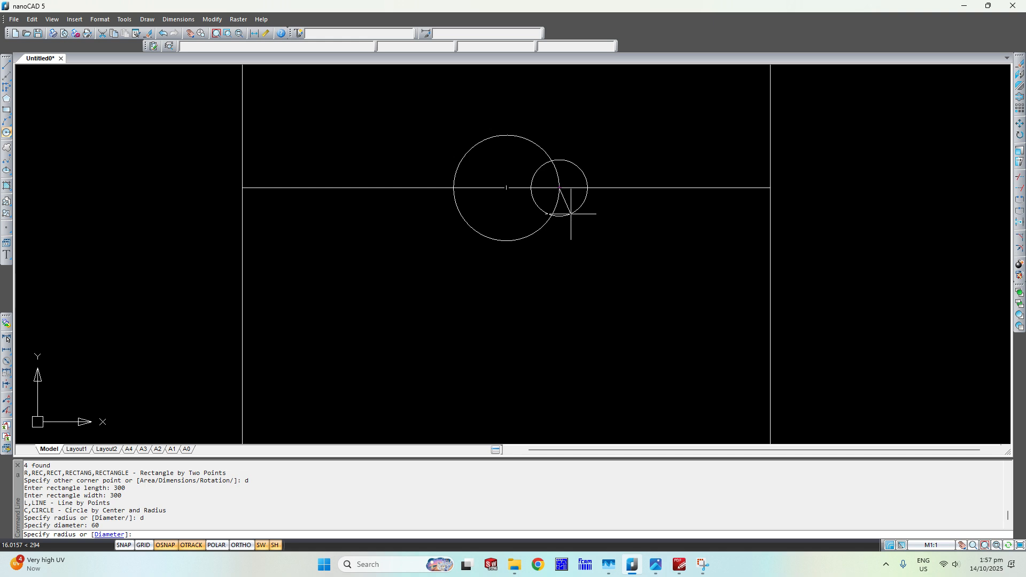
pyautogui.write('4')
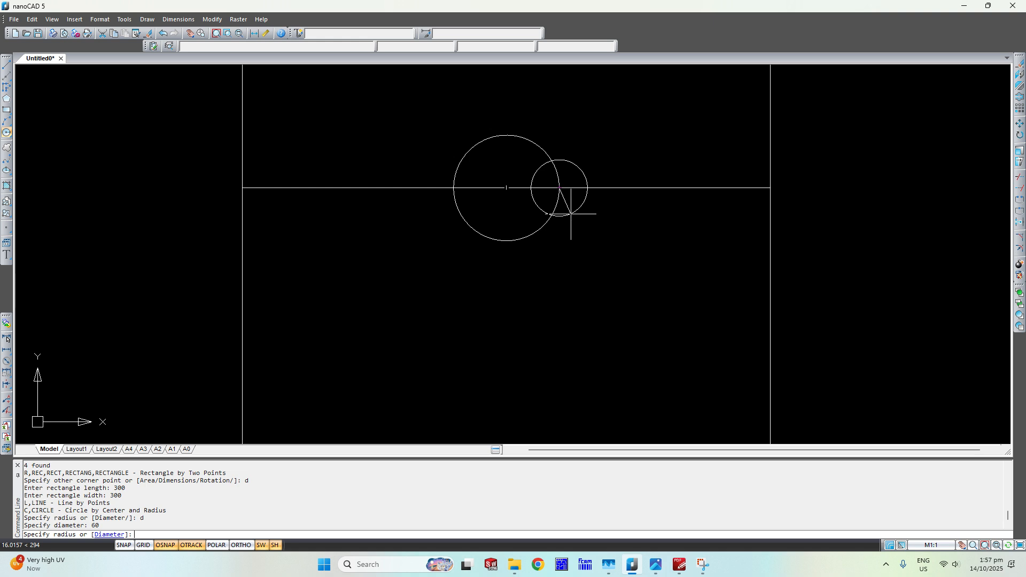
pyautogui.press('Return')
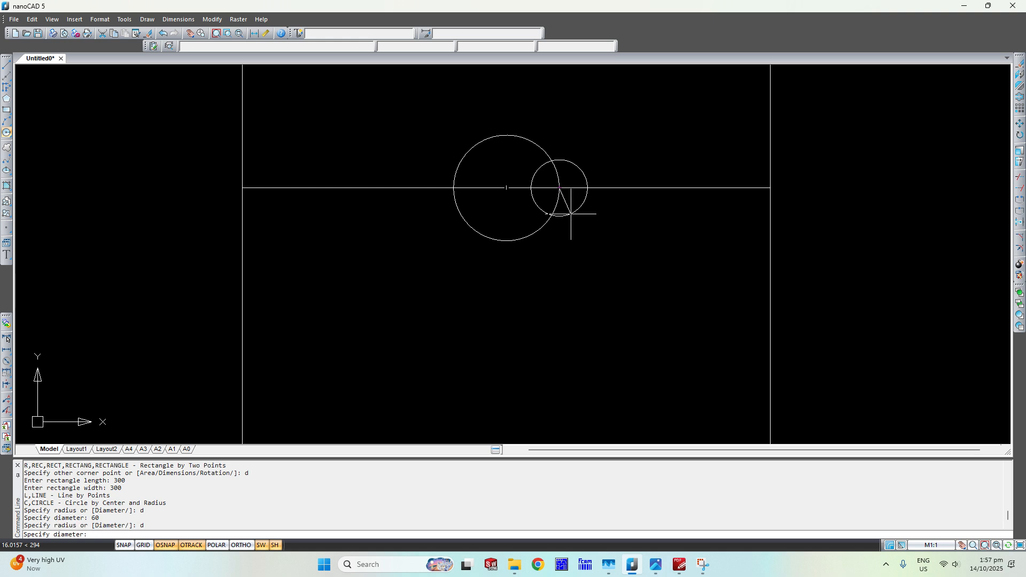
pyautogui.press('Return')
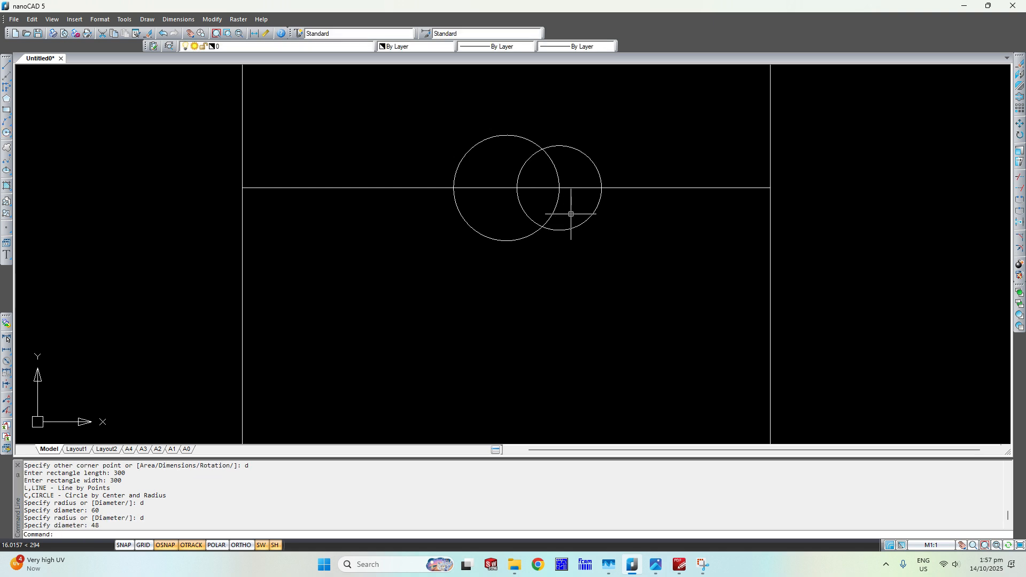
# Move the 48 diameter circle so its left quadrant meets the right quadrant of the 60 diameter centraliser circle.
pyautogui.click(599, 143)
pyautogui.click(580, 164)
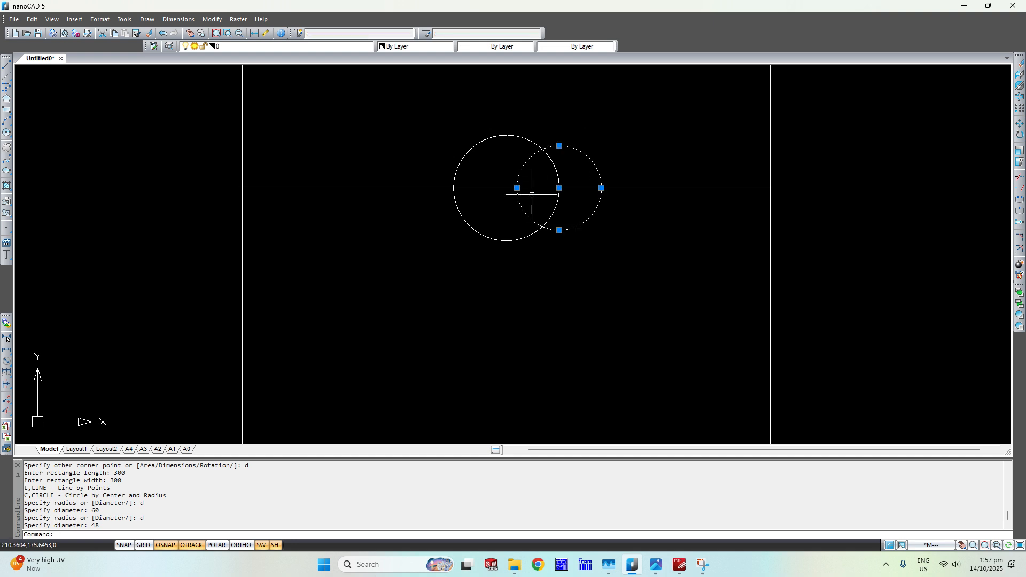
pyautogui.write('move')
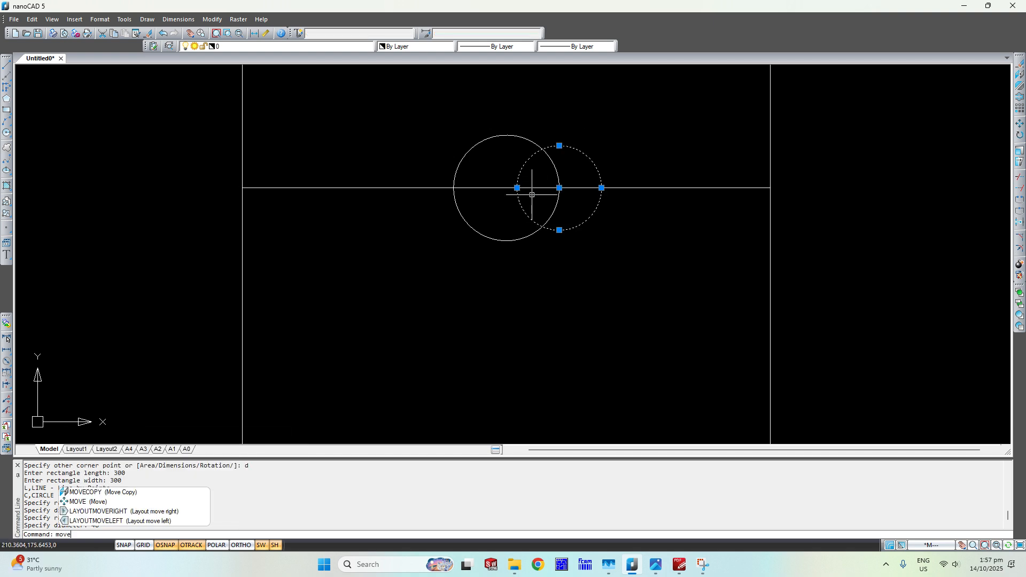
pyautogui.click(517, 188)
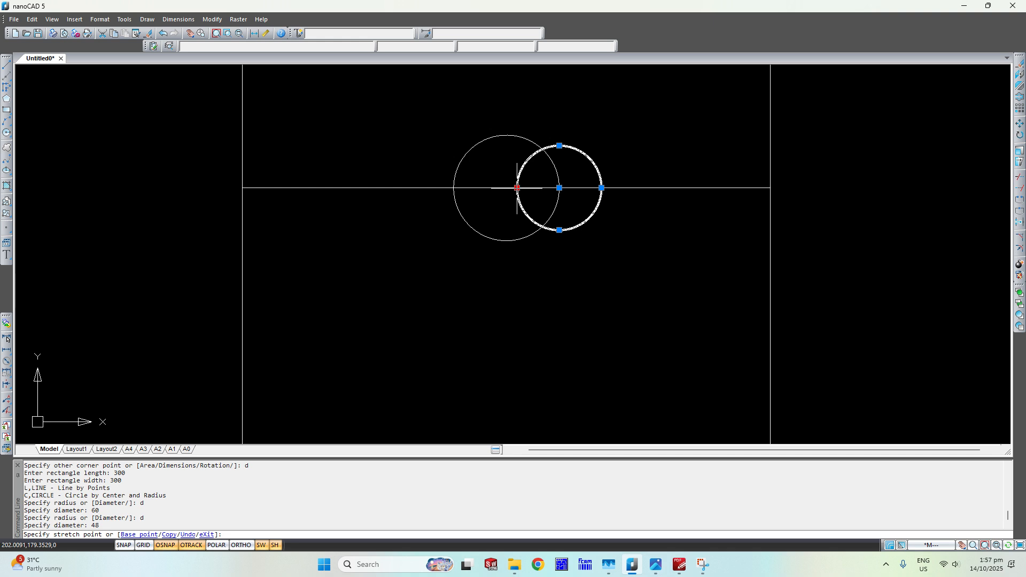
pyautogui.press('Escape')
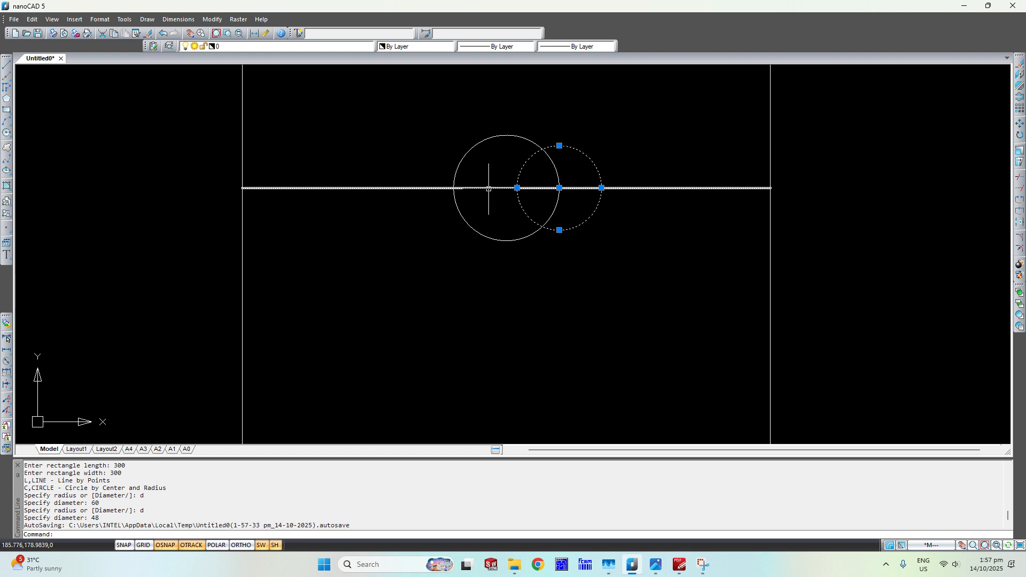
pyautogui.write('move')
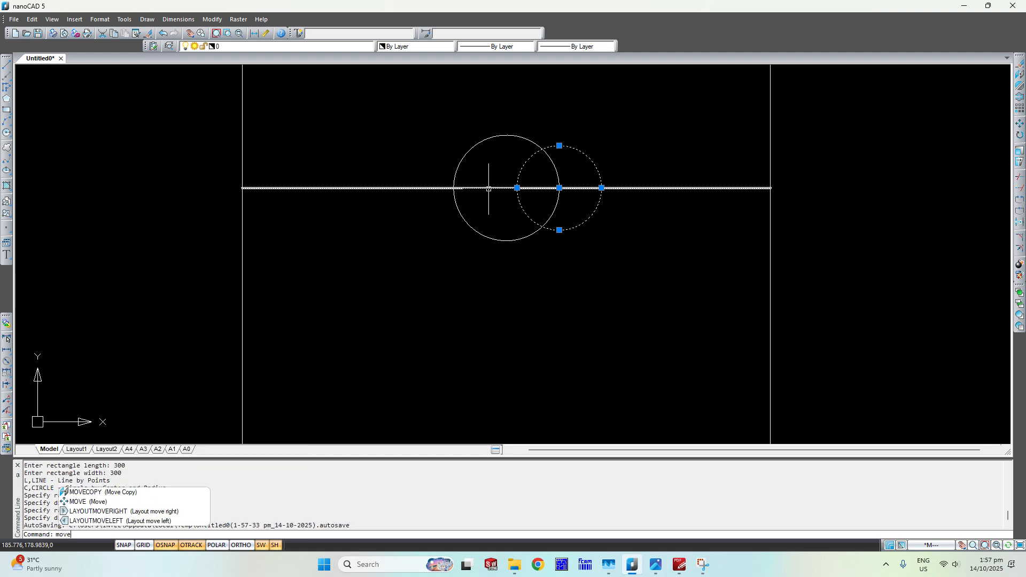
pyautogui.press('Return')
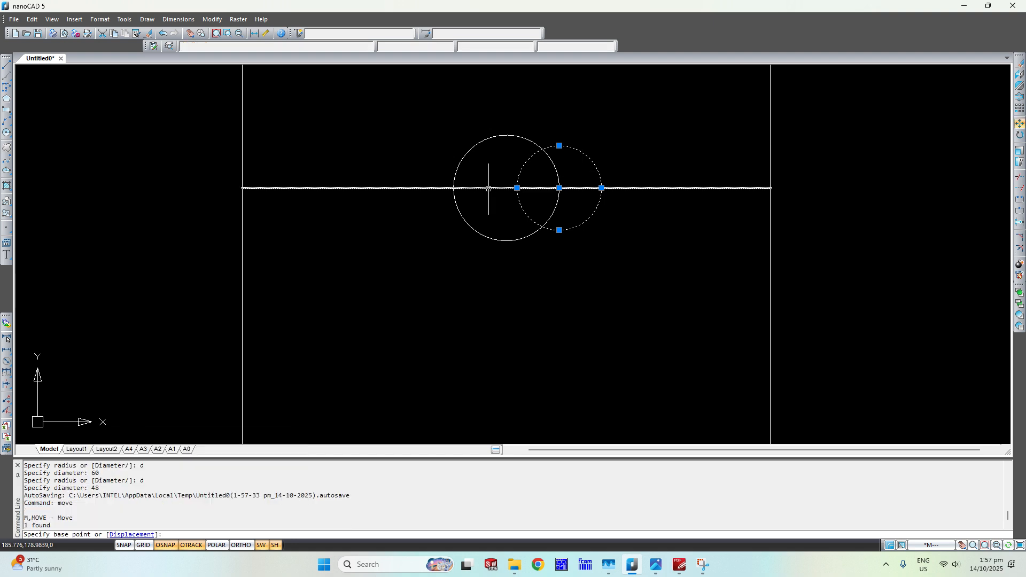
pyautogui.click(517, 188)
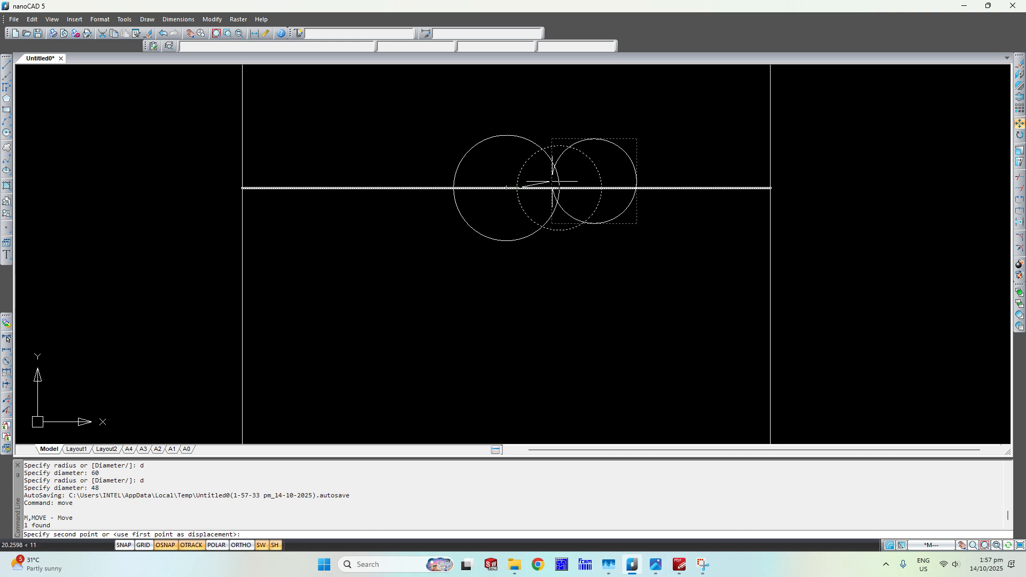
pyautogui.click(559, 187)
# Set up a polar array of the 48 diameter circle with 3 items around the centraliser circle's centre.
pyautogui.scroll(-2, 613, 188)
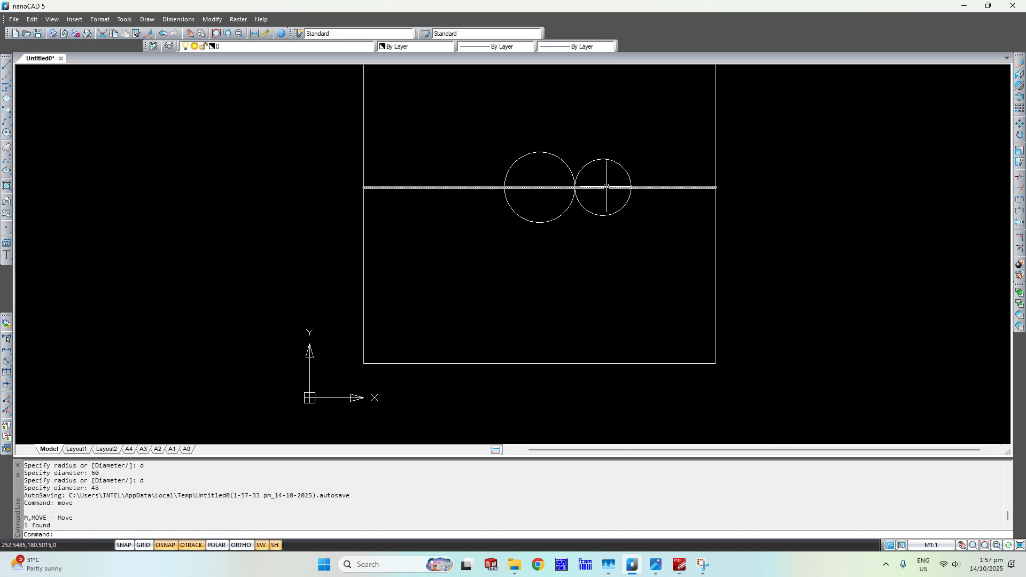
pyautogui.moveTo(603, 181); pyautogui.dragTo(557, 275, button='middle')
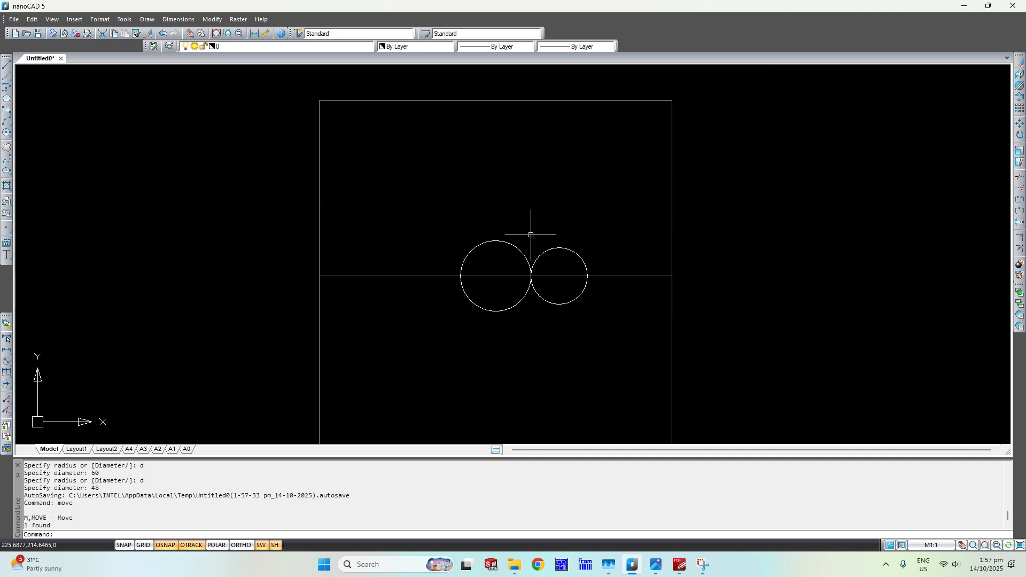
pyautogui.click(580, 256)
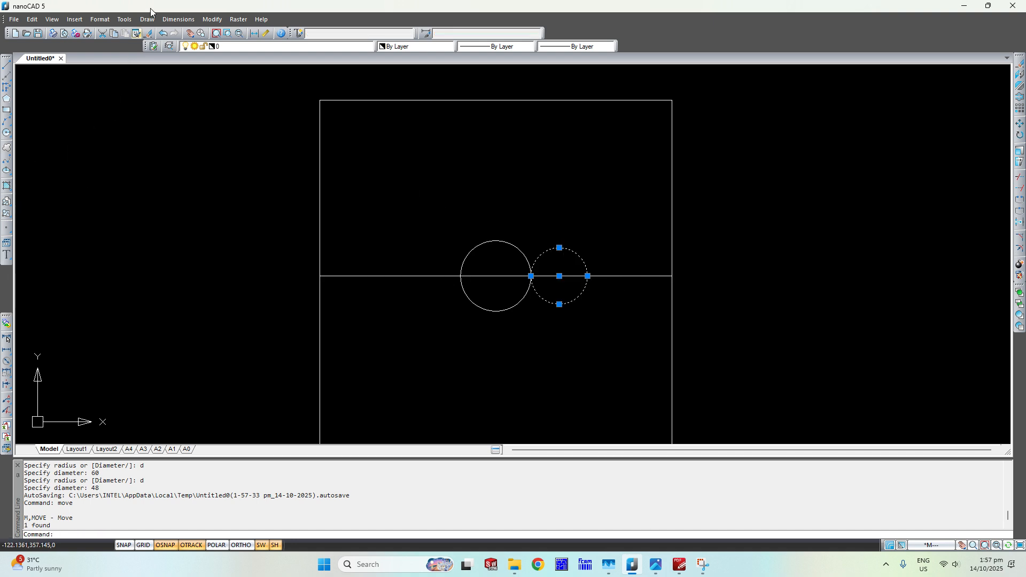
pyautogui.click(211, 20)
pyautogui.click(223, 146)
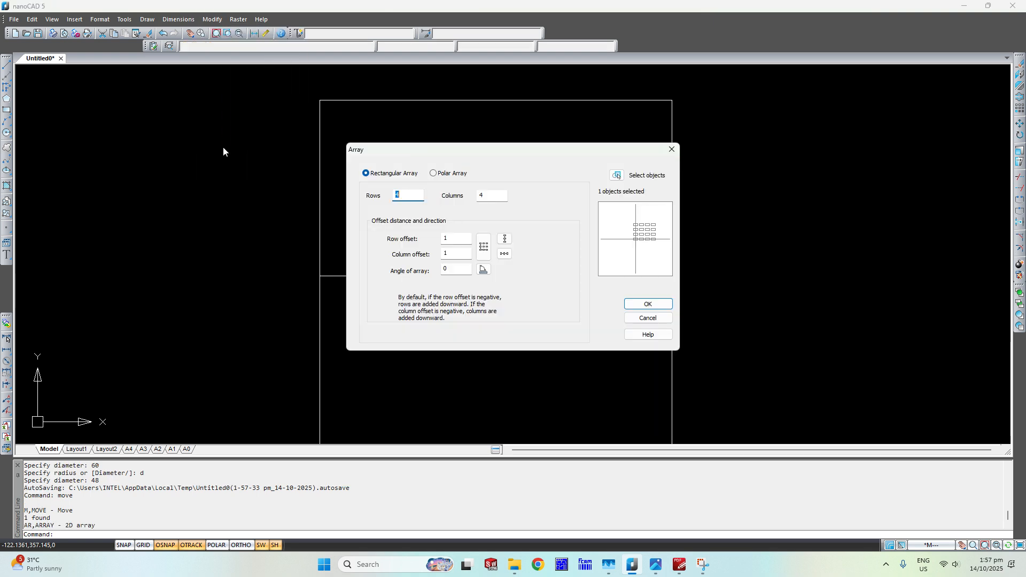
pyautogui.click(445, 173)
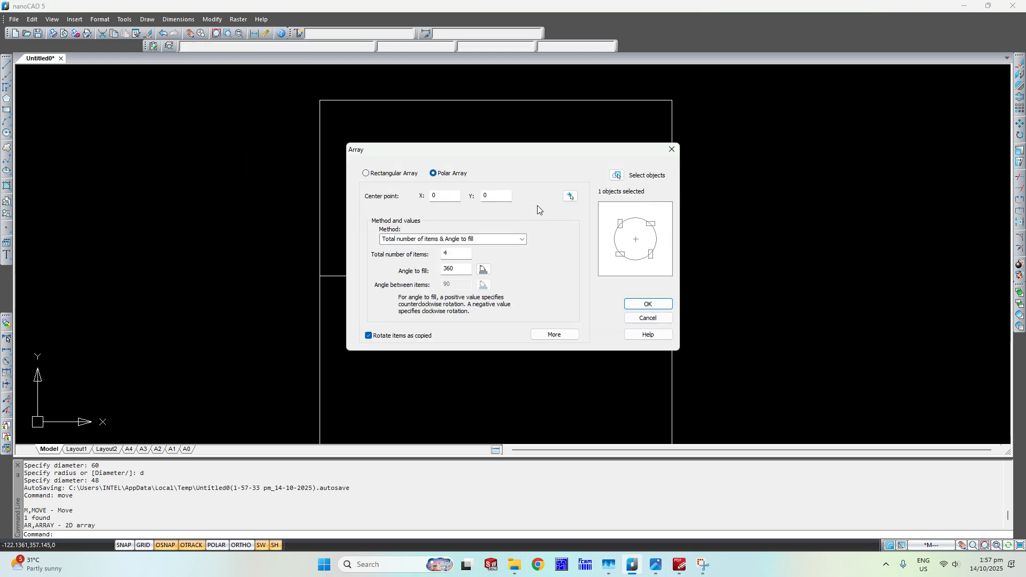
pyautogui.doubleClick(458, 258)
pyautogui.click(568, 197)
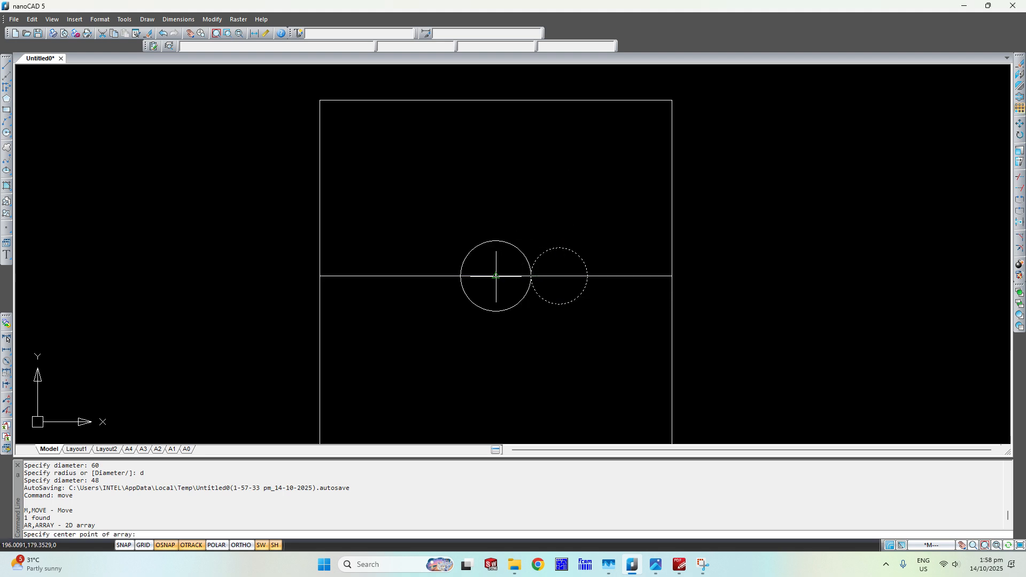
pyautogui.click(497, 276)
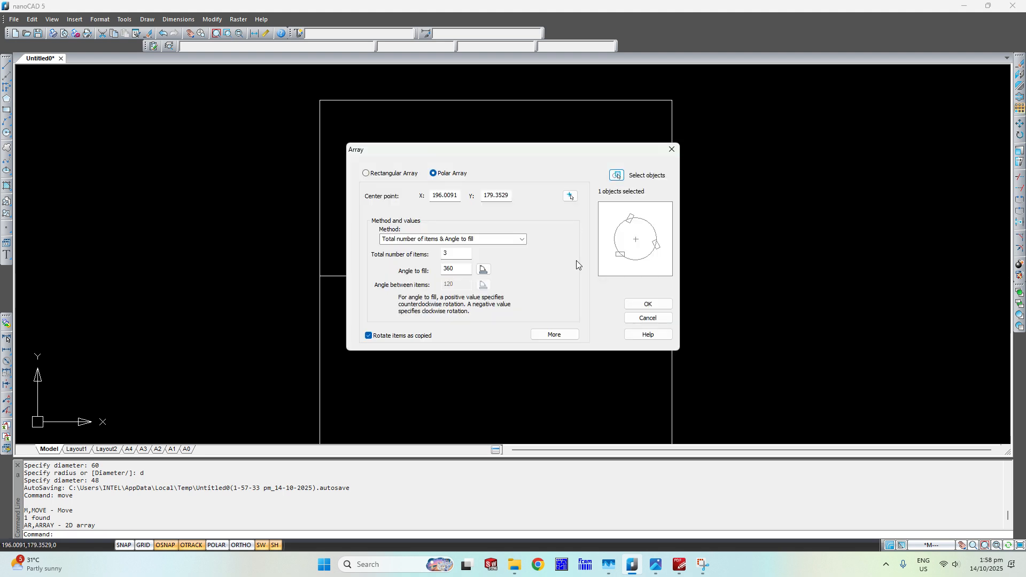
# Reselect the 48 diameter circle as the array object and create the polar array.
pyautogui.click(617, 175)
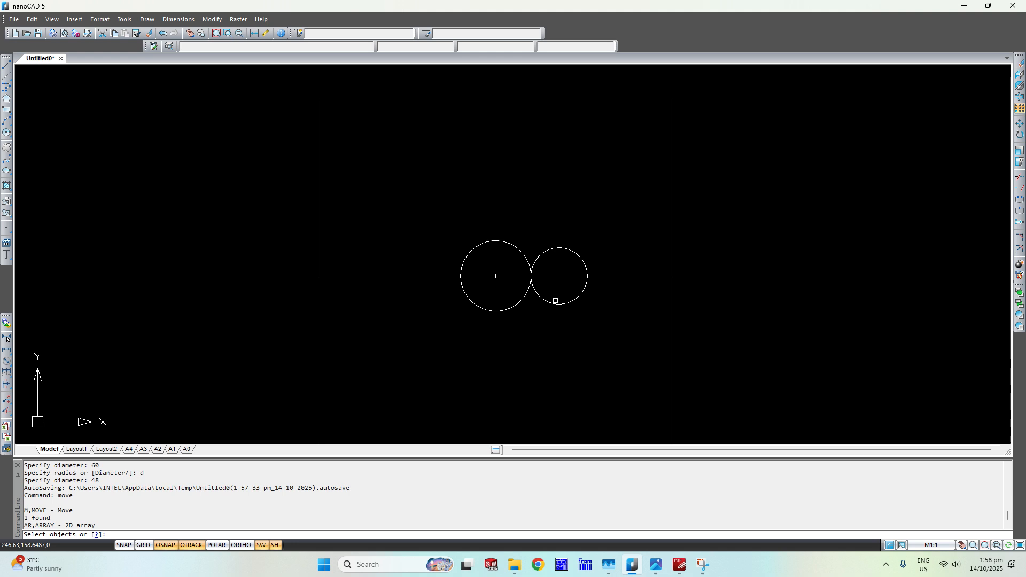
pyautogui.click(583, 263)
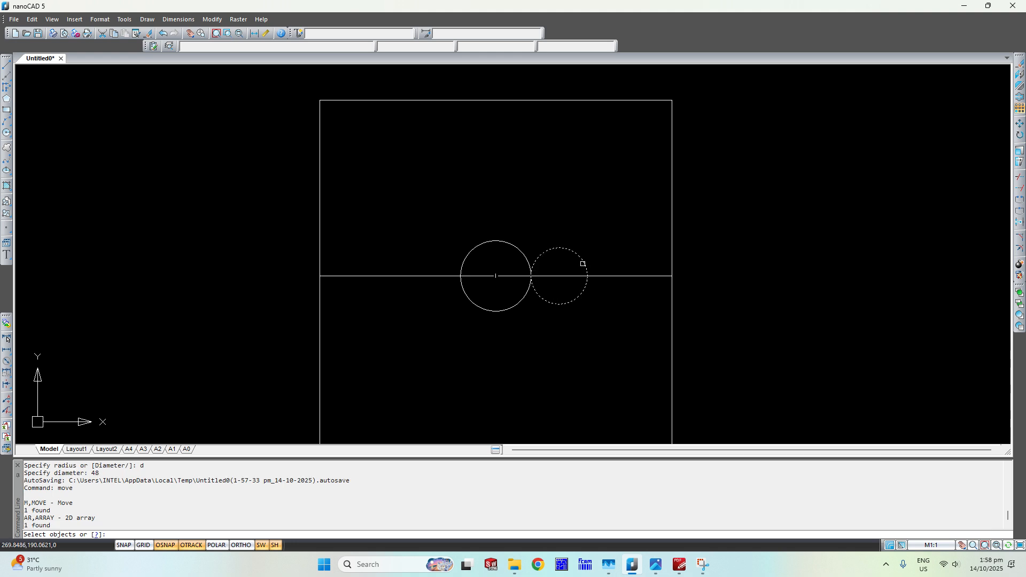
pyautogui.press('Return')
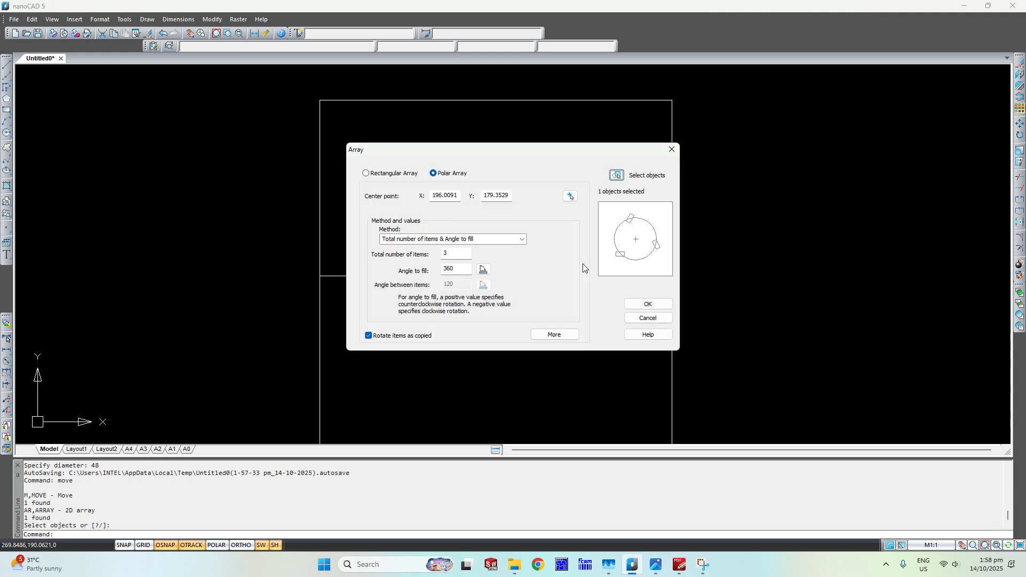
pyautogui.click(648, 304)
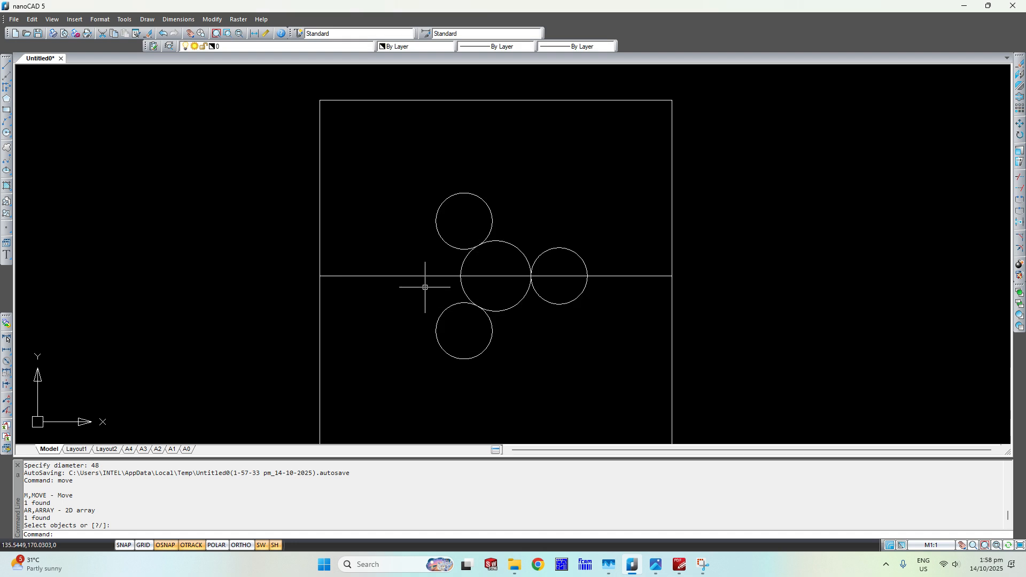
# Delete the centraliser circle and the horizontal line across the plate.
pyautogui.click(516, 264)
pyautogui.click(505, 327)
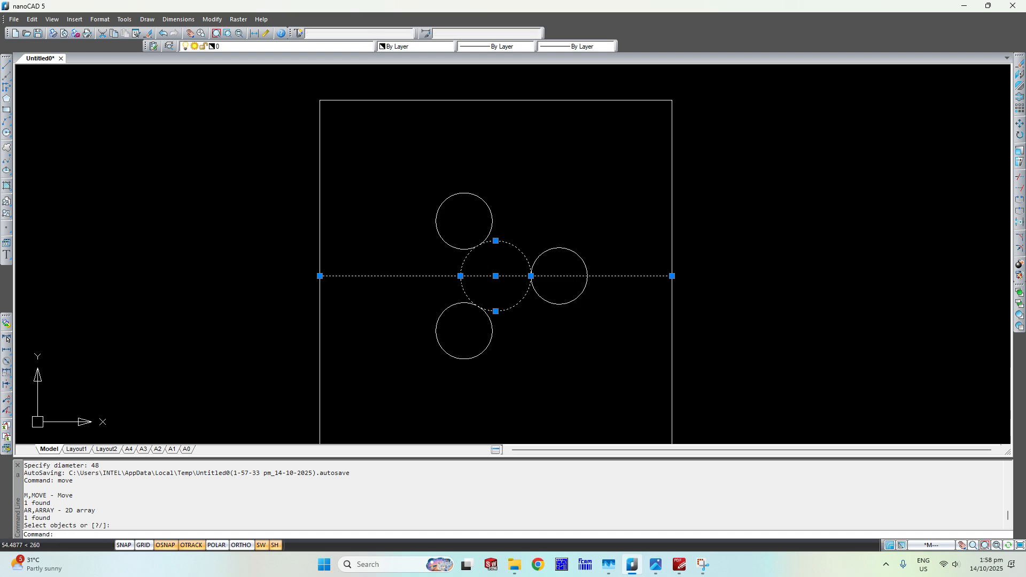
pyautogui.press('Delete')
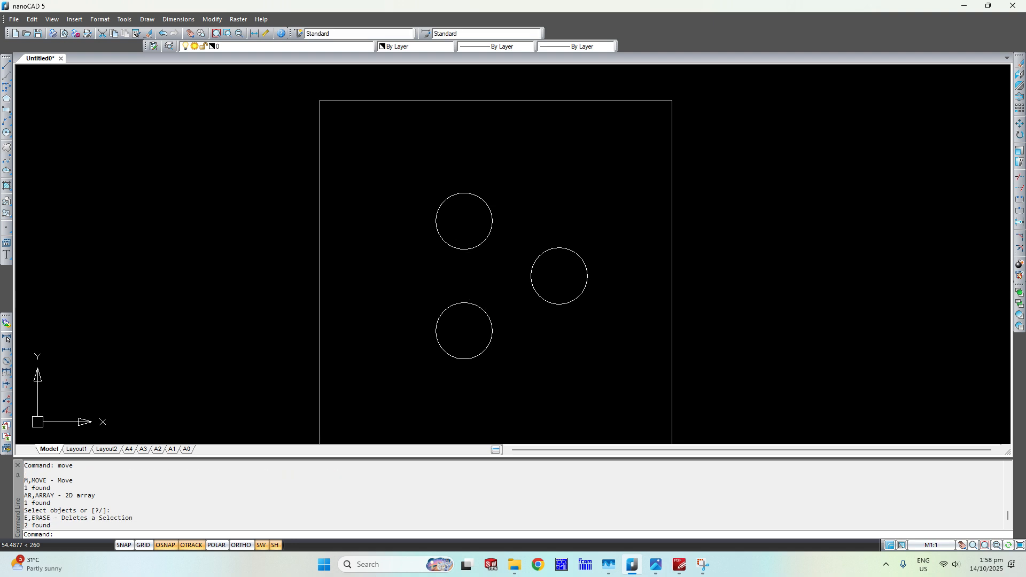
# Move the plate outline and its three holes so the plate's lower-left corner sits at the origin 0,0.
pyautogui.scroll(-3, 498, 334)
pyautogui.click(628, 198)
pyautogui.click(421, 385)
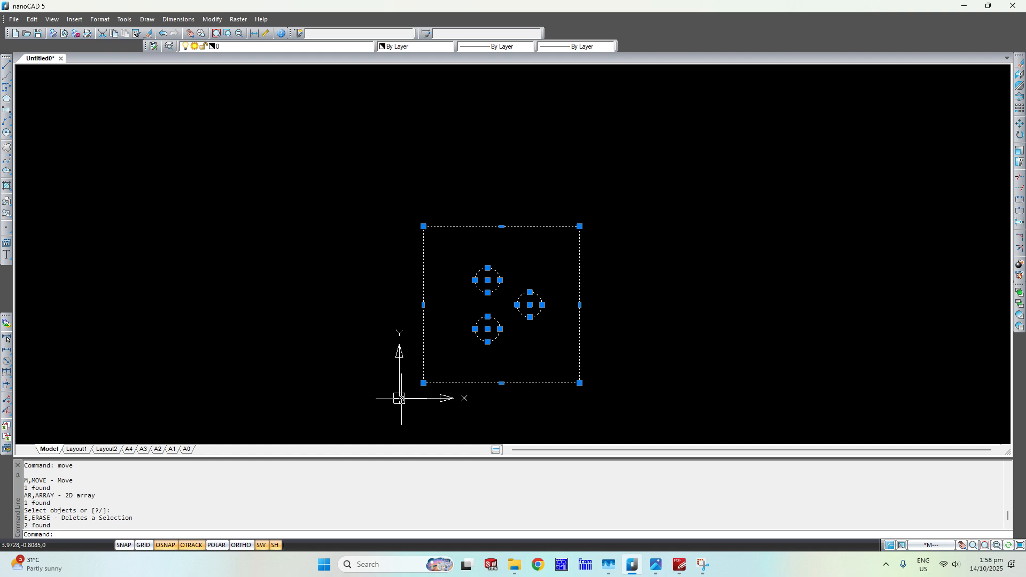
pyautogui.write('move')
pyautogui.press('Return')
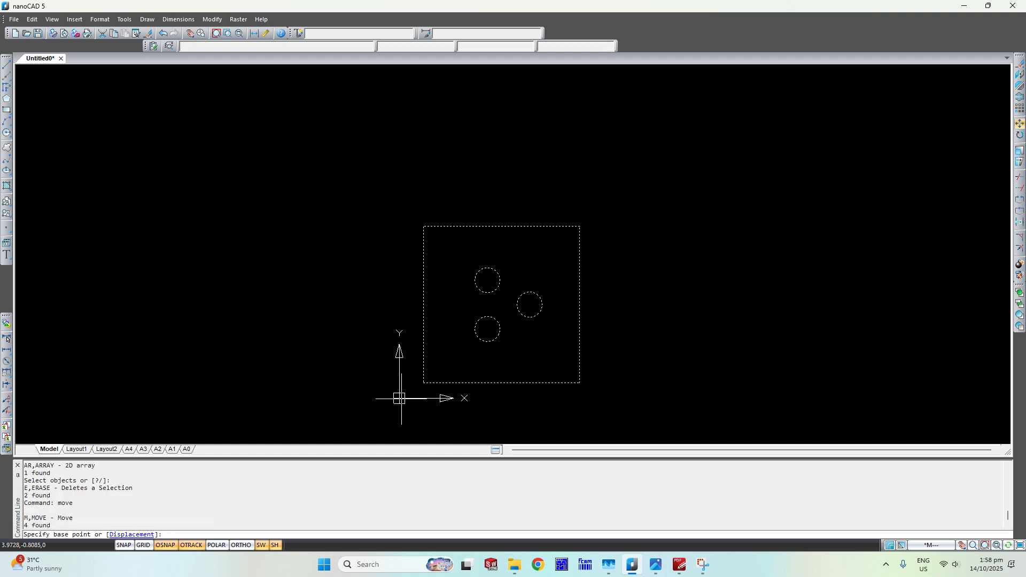
pyautogui.click(424, 383)
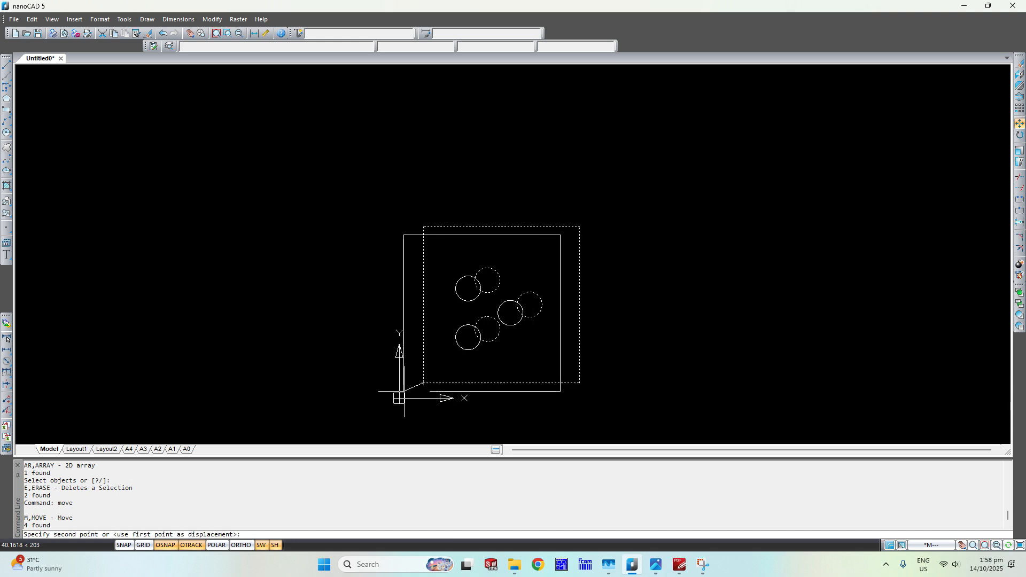
pyautogui.write('0')
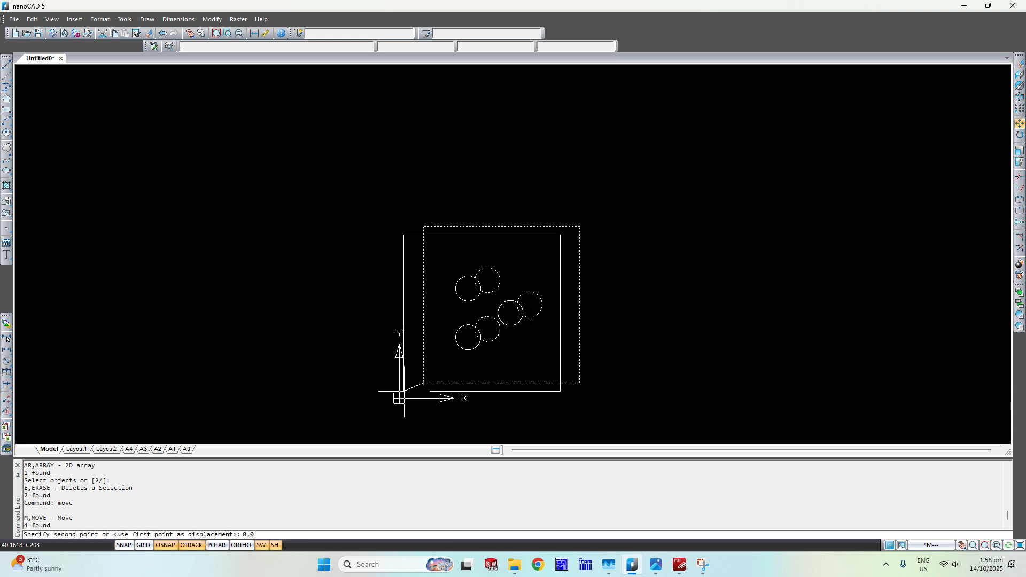
pyautogui.write(',0')
pyautogui.press('Return')
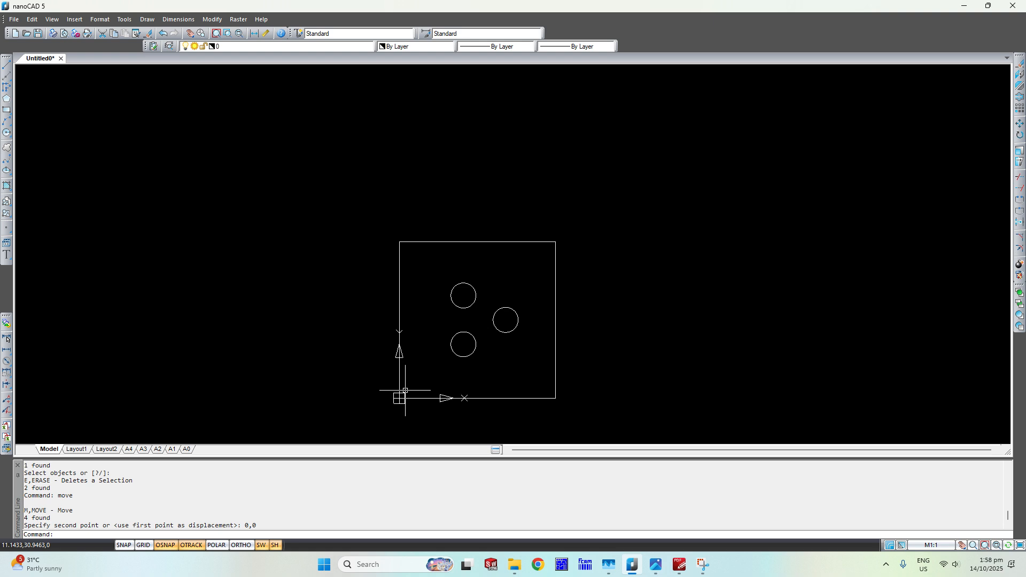
# Start saving the drawing under a new name and choose the Desktop as the save location.
pyautogui.click(14, 20)
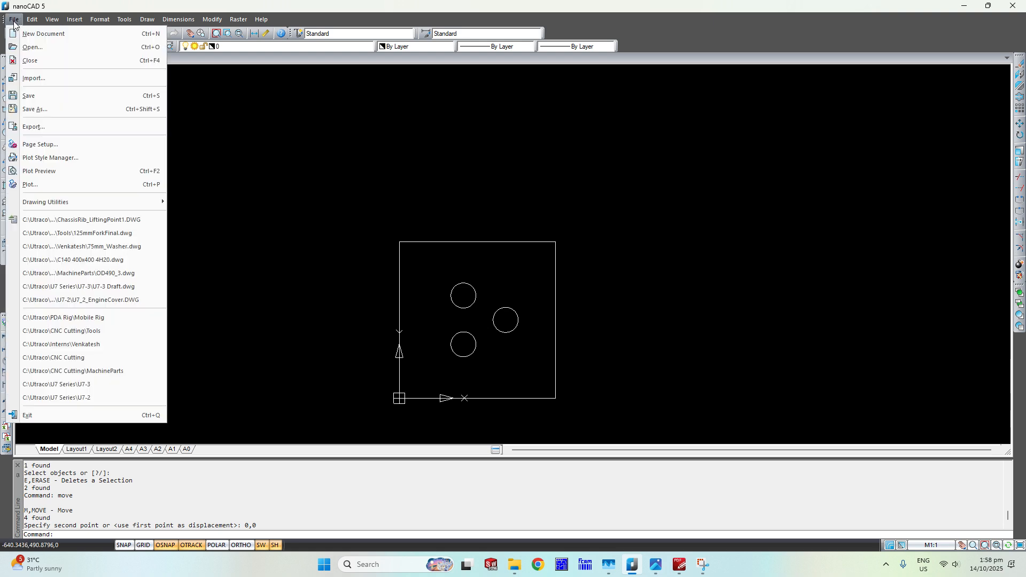
pyautogui.click(34, 110)
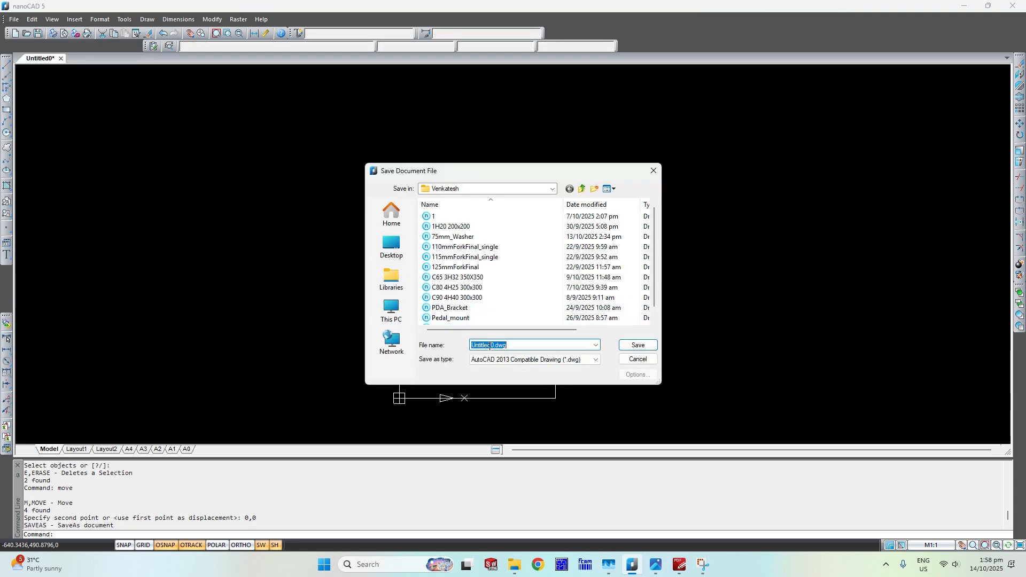
pyautogui.click(490, 346)
pyautogui.click(484, 189)
pyautogui.click(464, 320)
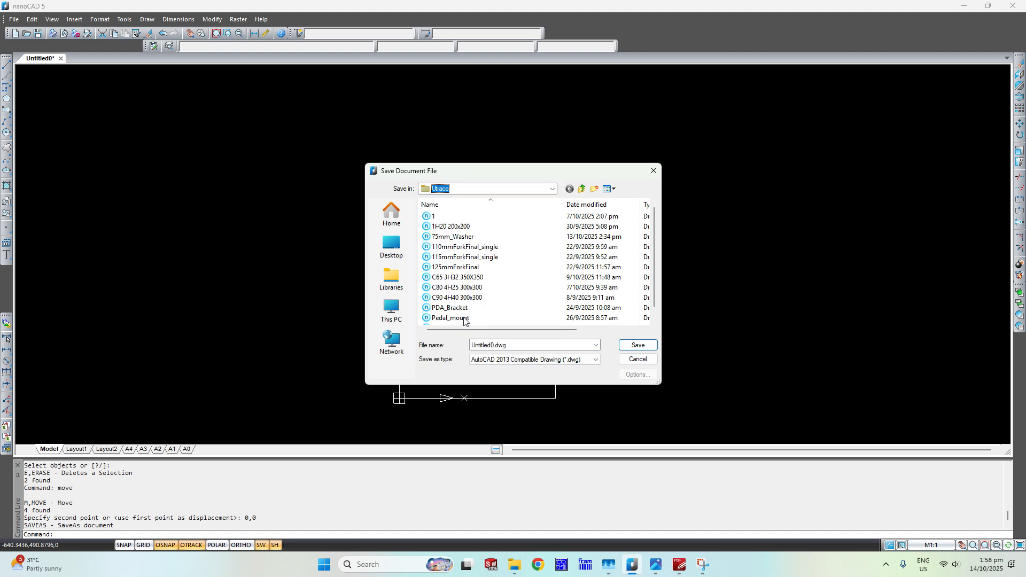
pyautogui.click(391, 246)
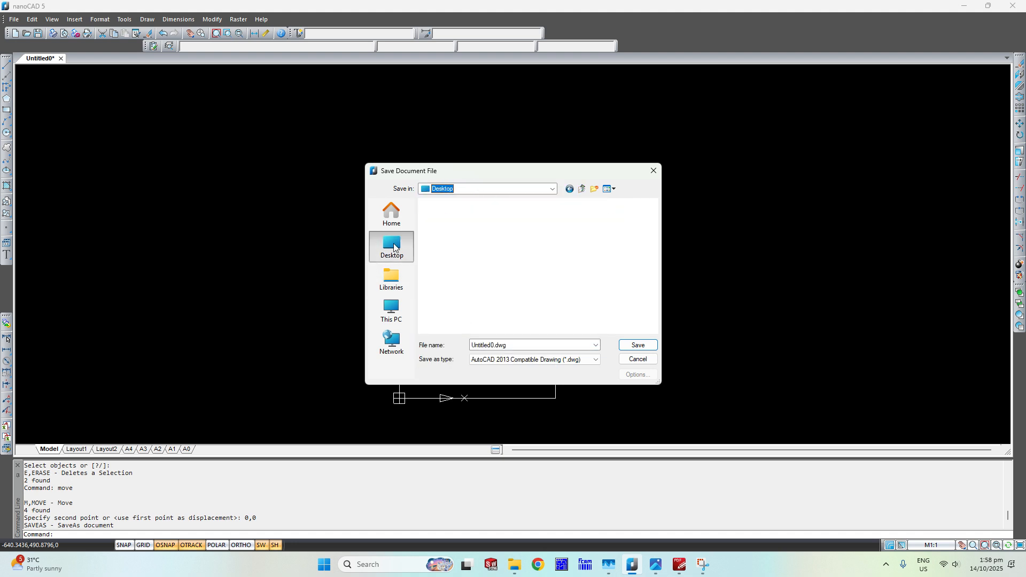
# Name the drawing file "C60 4xH40 300x300" and save it as a DWG.
pyautogui.click(495, 347)
pyautogui.moveTo(496, 347); pyautogui.dragTo(462, 349)
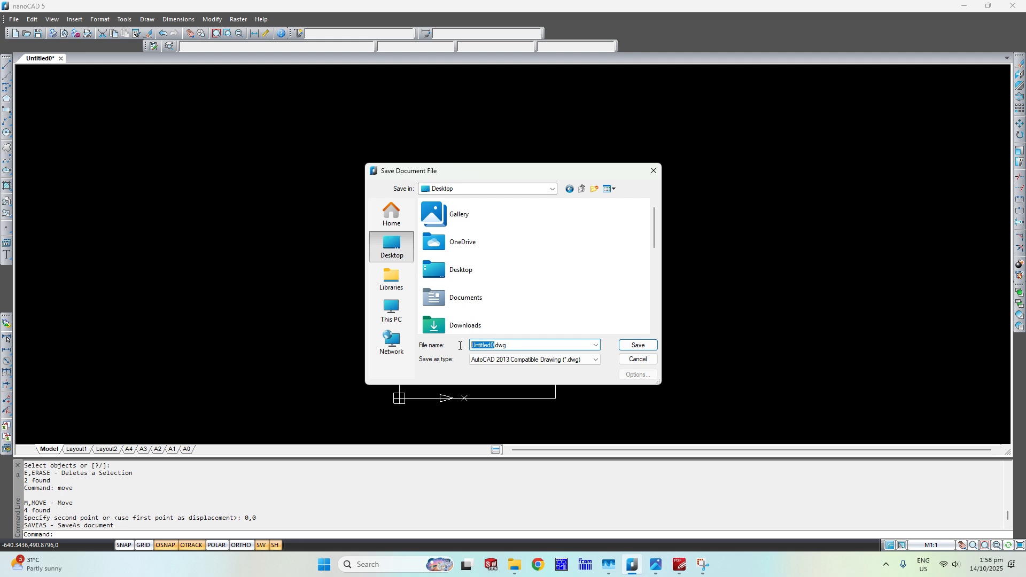
pyautogui.write('C60 4xH40 300x300')
pyautogui.click(635, 350)
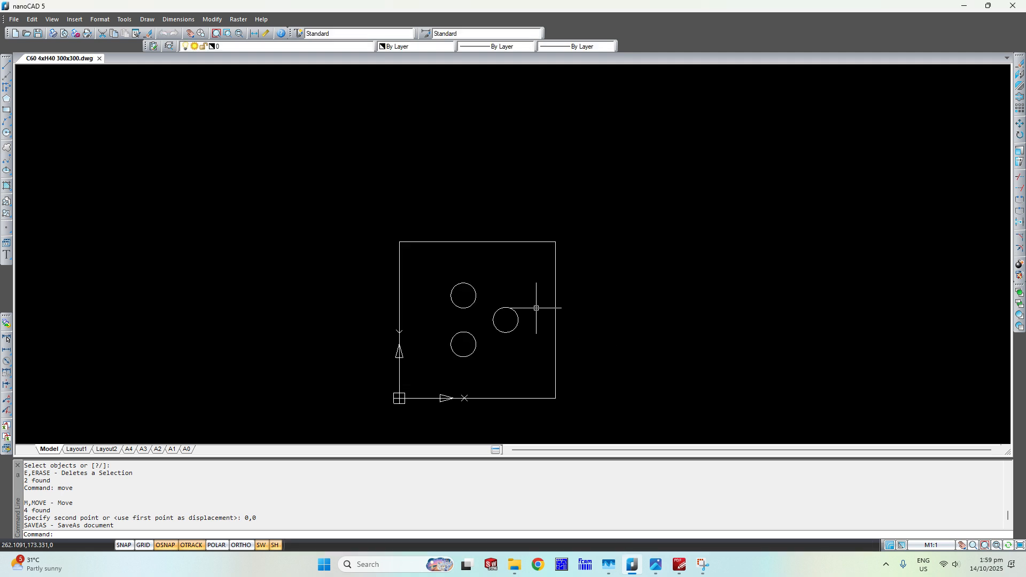
# Check for the saved drawing in the Desktop folder, and switch to FastNEST.
pyautogui.click(513, 573)
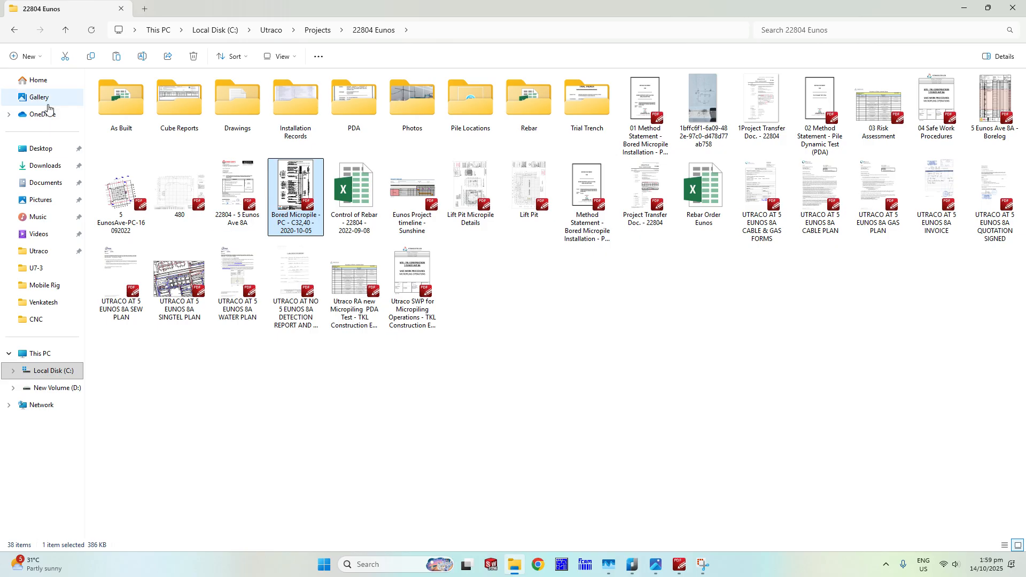
pyautogui.click(41, 149)
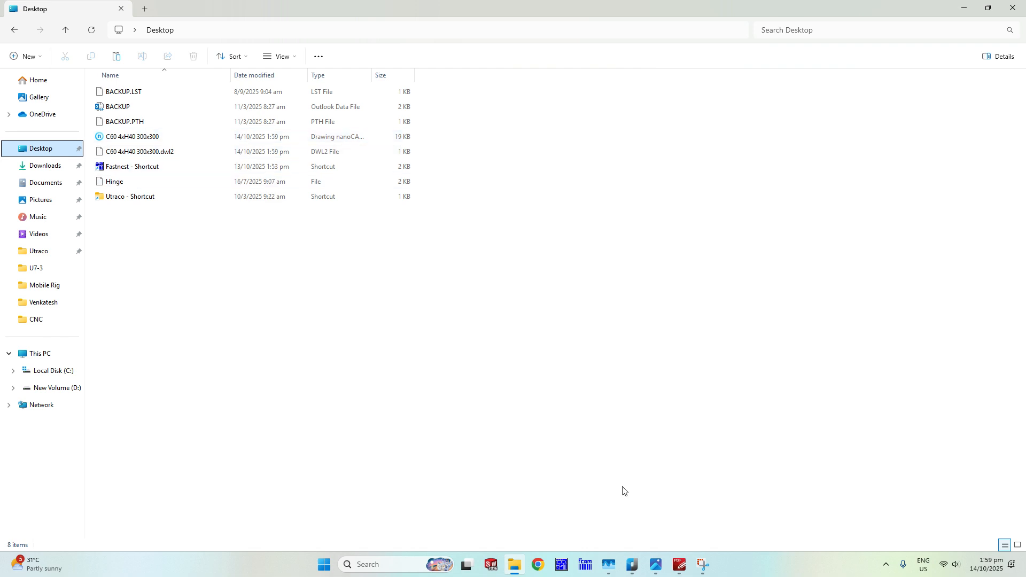
pyautogui.click(563, 565)
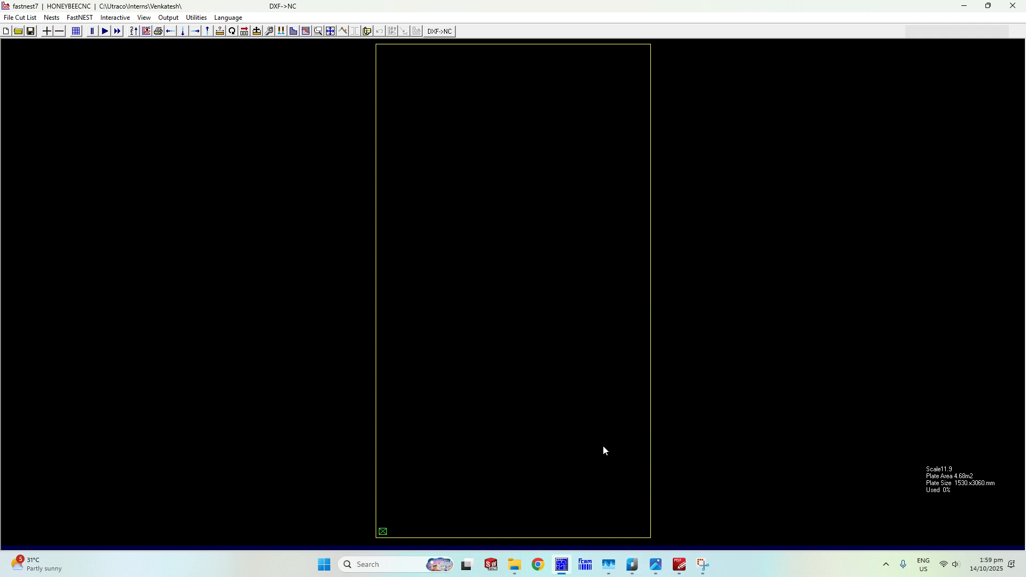
# Review the length, width and thickness in the plate data without changing them.
pyautogui.click(70, 17)
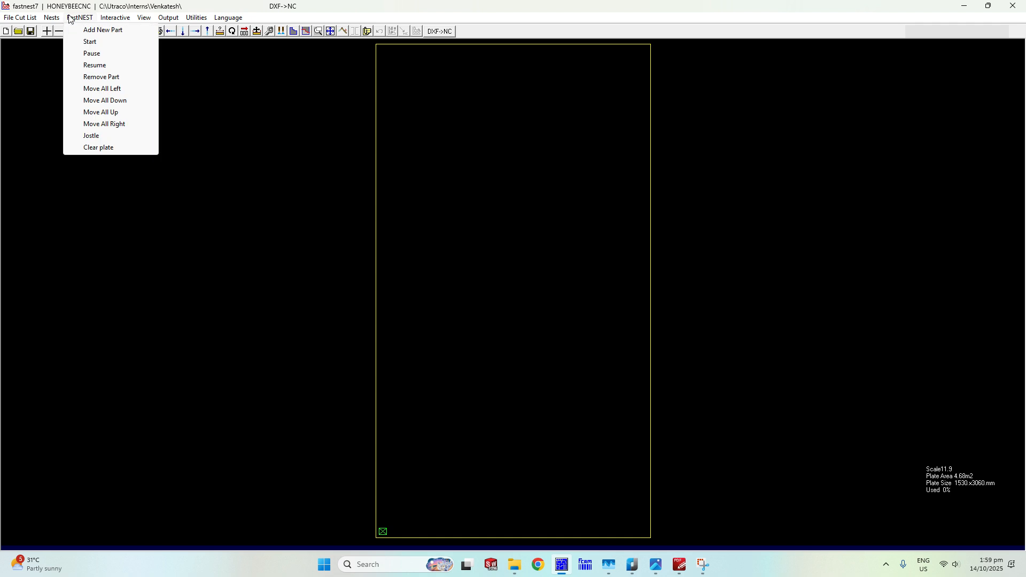
pyautogui.click(76, 155)
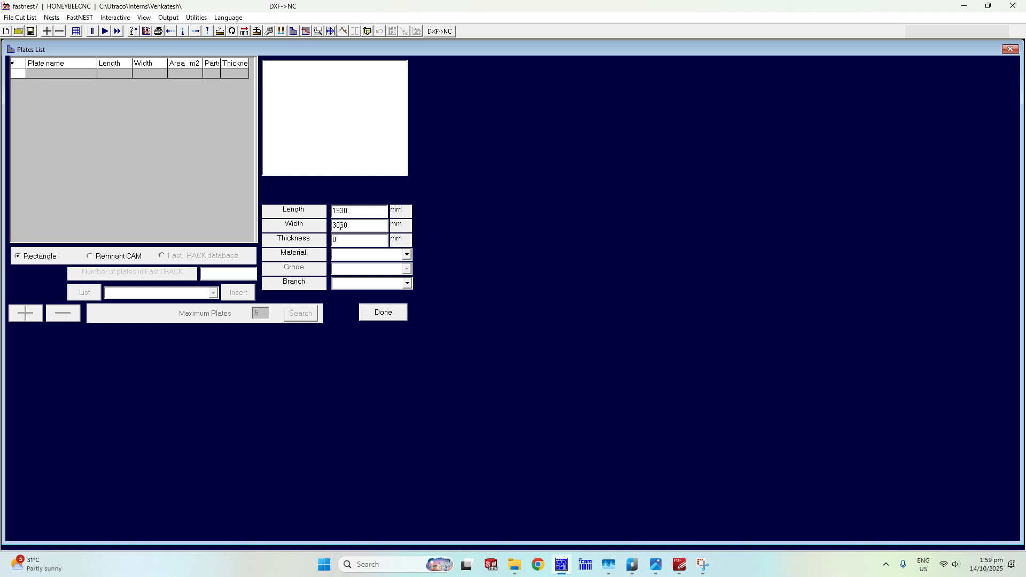
pyautogui.click(380, 318)
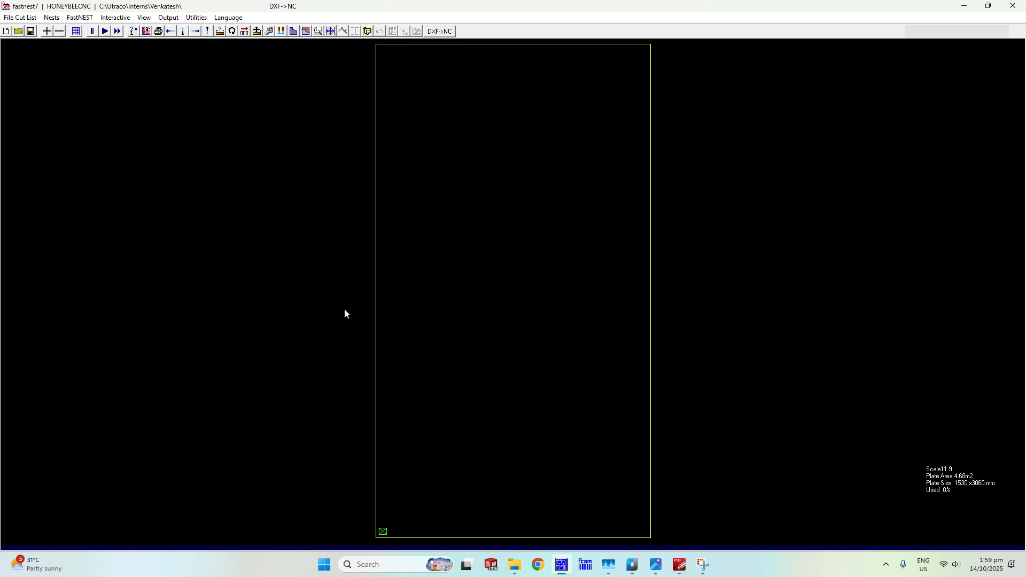
# Set the nest type to Common Cut Nest in the nest parameters.
pyautogui.click(59, 21)
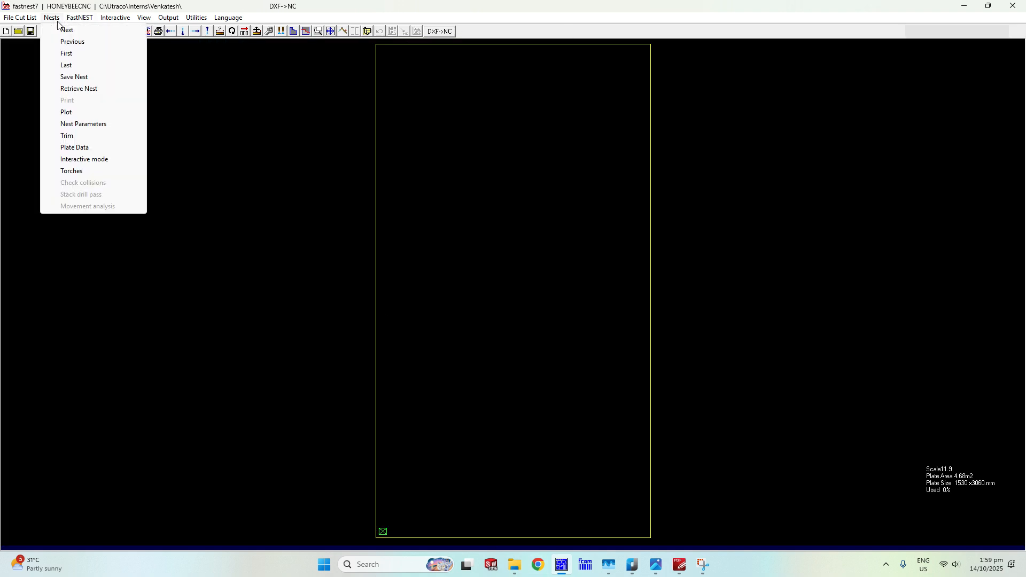
pyautogui.click(84, 124)
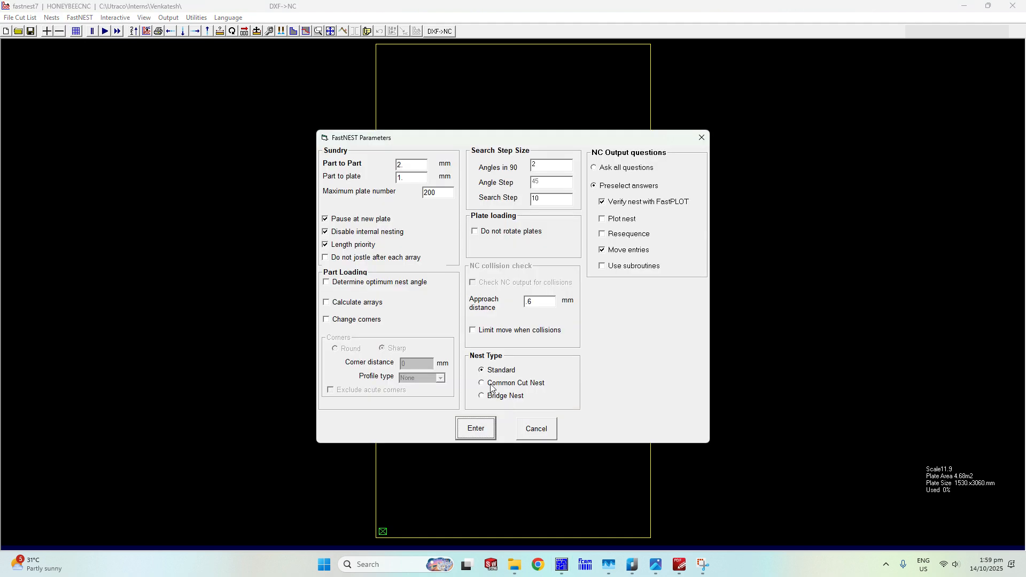
pyautogui.click(491, 385)
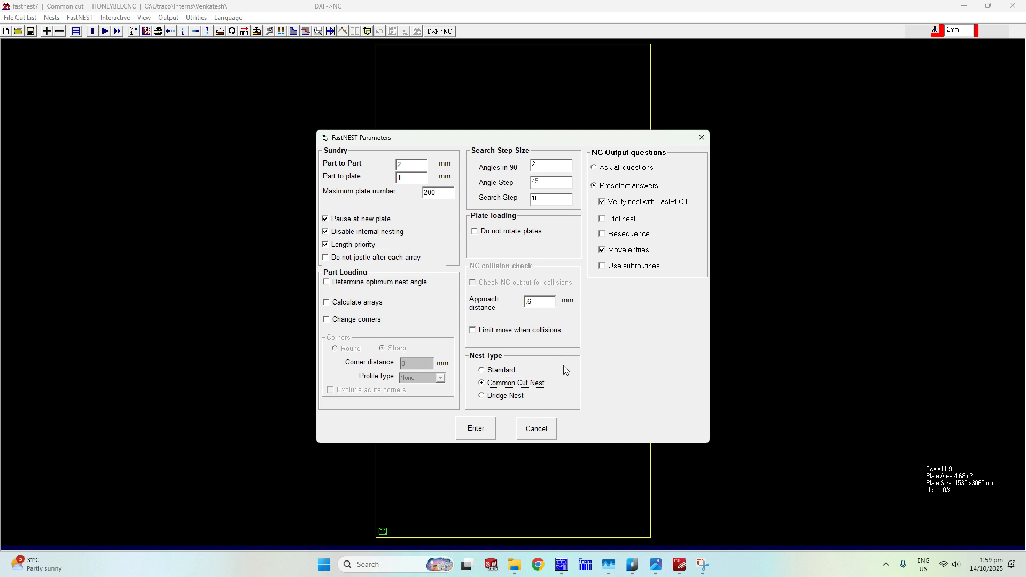
pyautogui.click(476, 429)
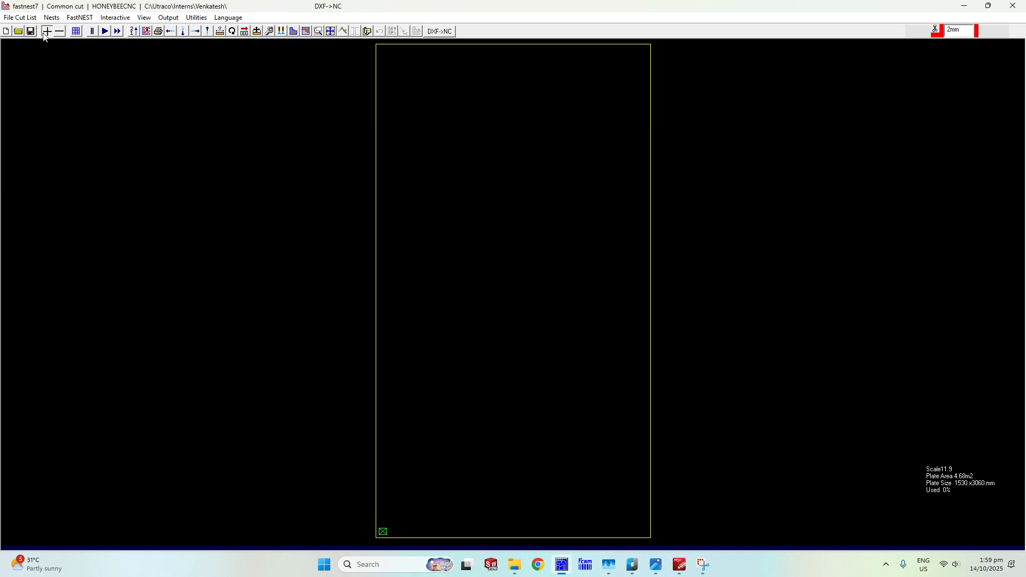
# Start adding a new part and browse to the folder C:\Users\INTEL\Desktop.
pyautogui.click(46, 31)
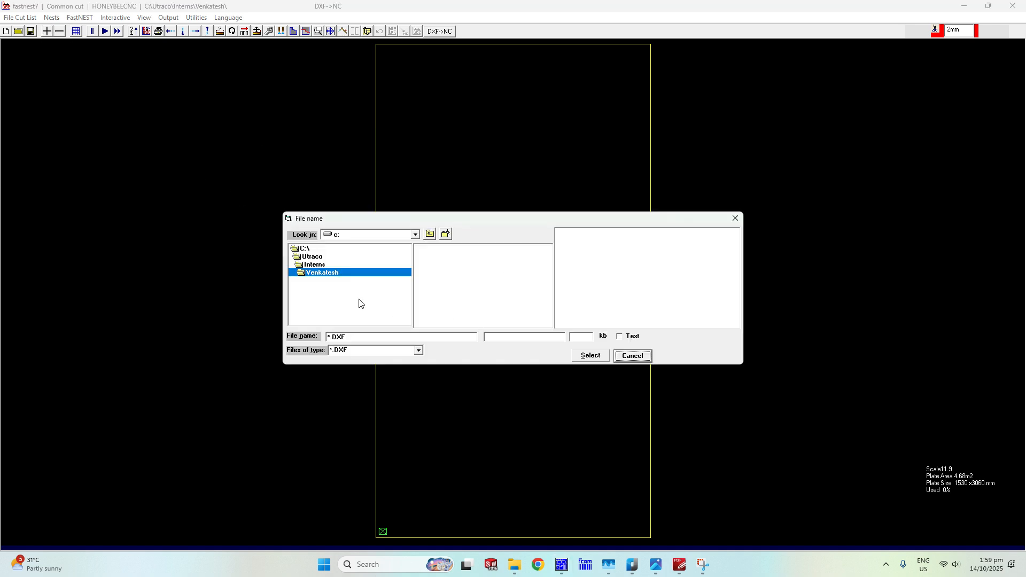
pyautogui.doubleClick(305, 249)
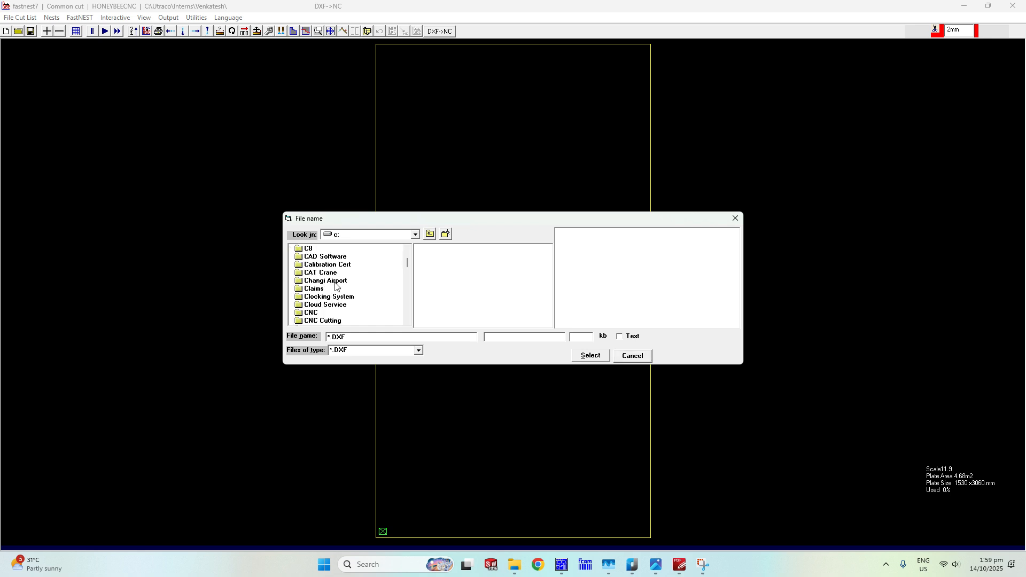
pyautogui.click(415, 235)
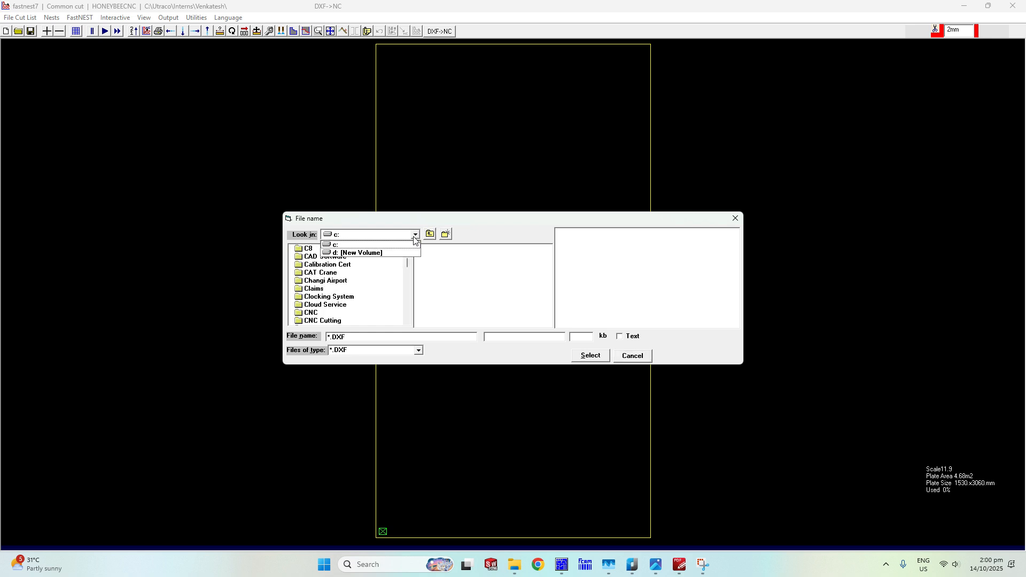
pyautogui.click(410, 245)
pyautogui.scroll(-1, 377, 286)
pyautogui.scroll(3, 377, 286)
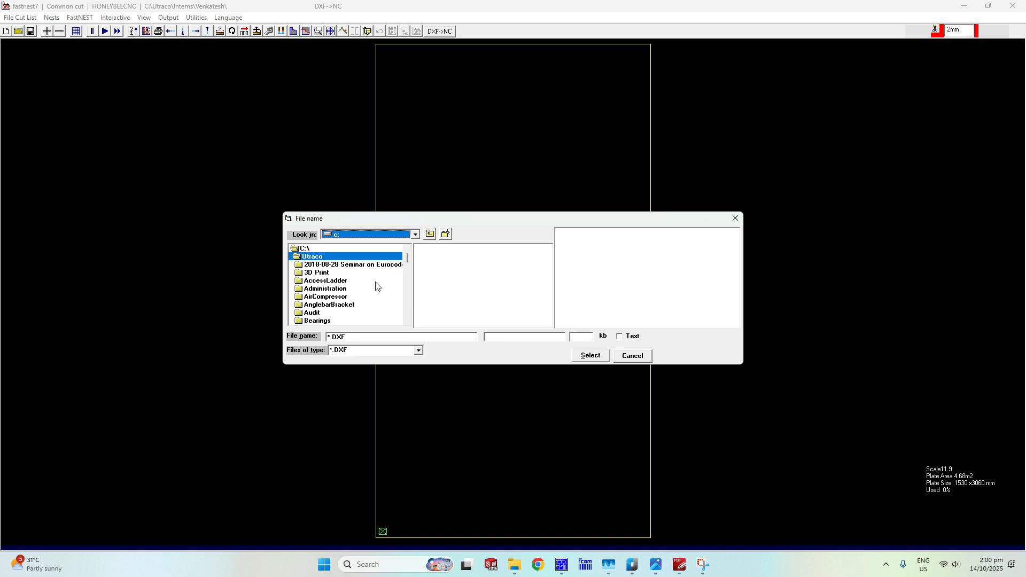
pyautogui.doubleClick(304, 250)
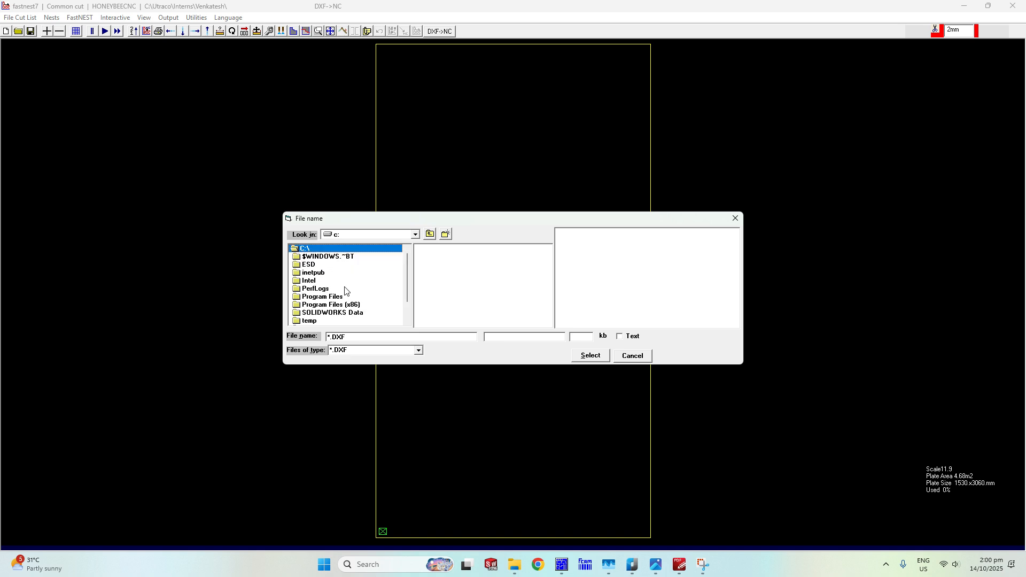
pyautogui.scroll(-1, 347, 291)
pyautogui.doubleClick(309, 305)
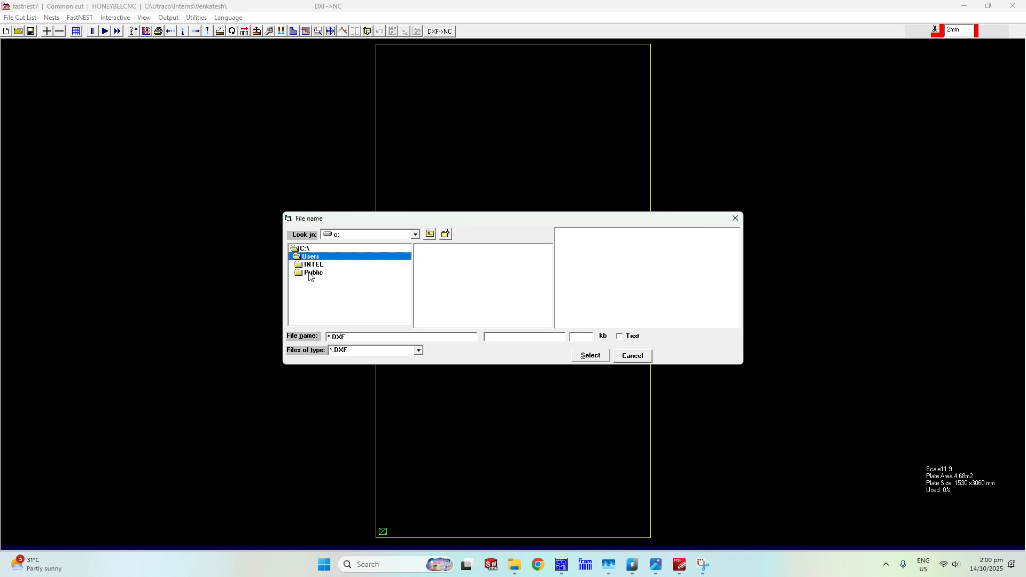
pyautogui.doubleClick(313, 264)
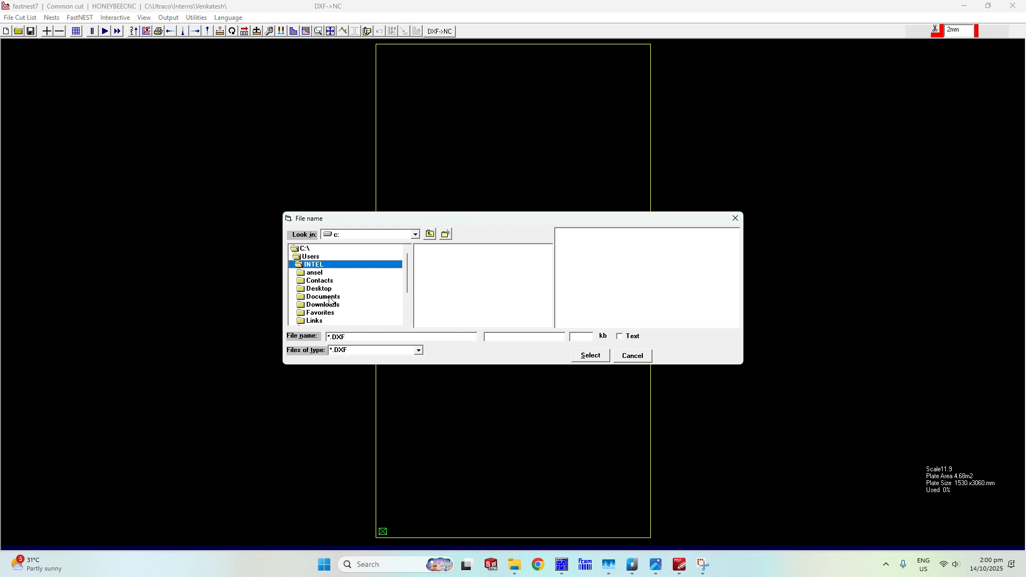
pyautogui.doubleClick(319, 288)
# Load the drawing C60 4xH40 300x300.dwg as a part and accept its default nest part data.
pyautogui.click(391, 352)
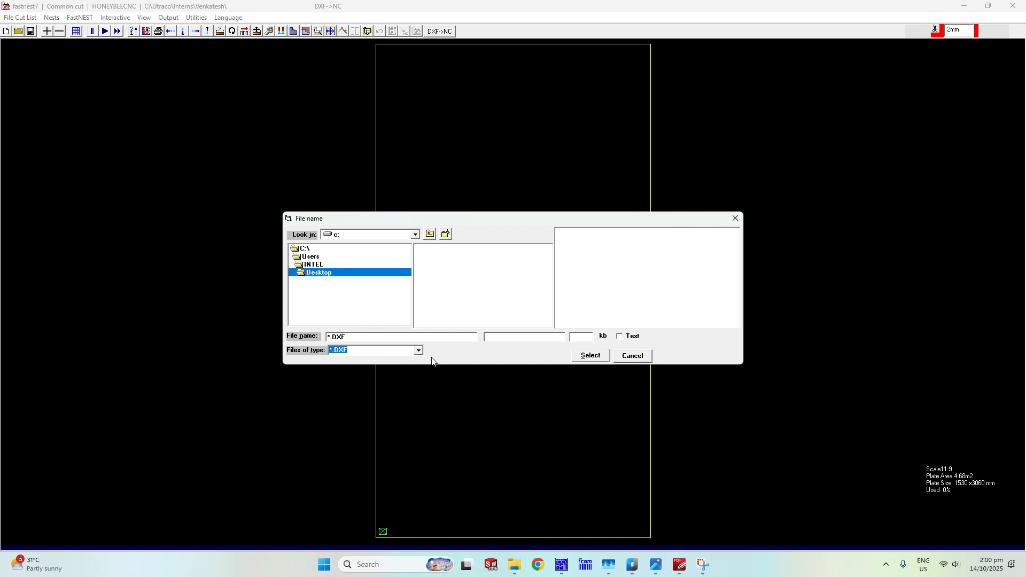
pyautogui.click(419, 351)
pyautogui.click(411, 364)
pyautogui.click(449, 249)
pyautogui.click(594, 355)
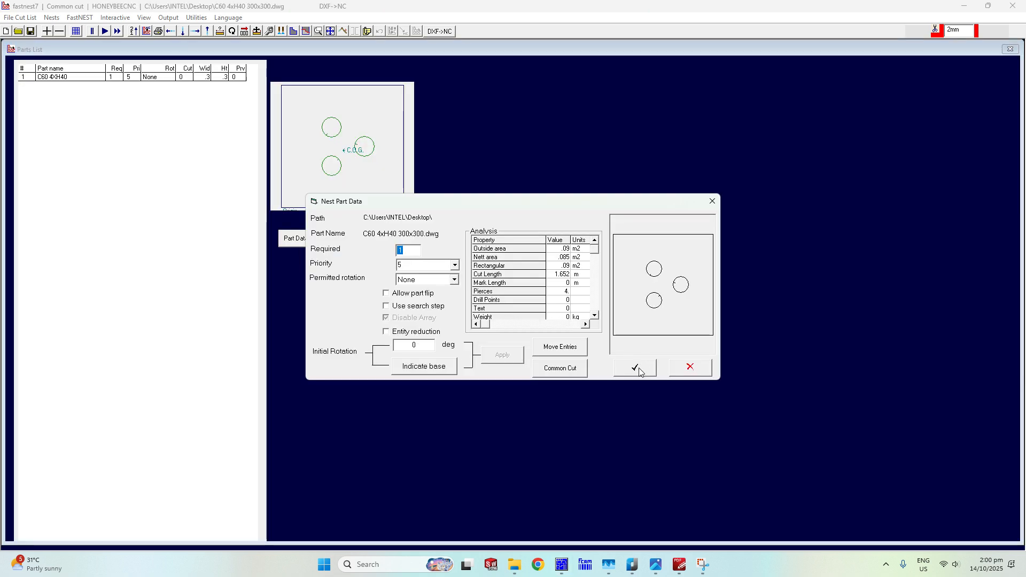
pyautogui.click(638, 369)
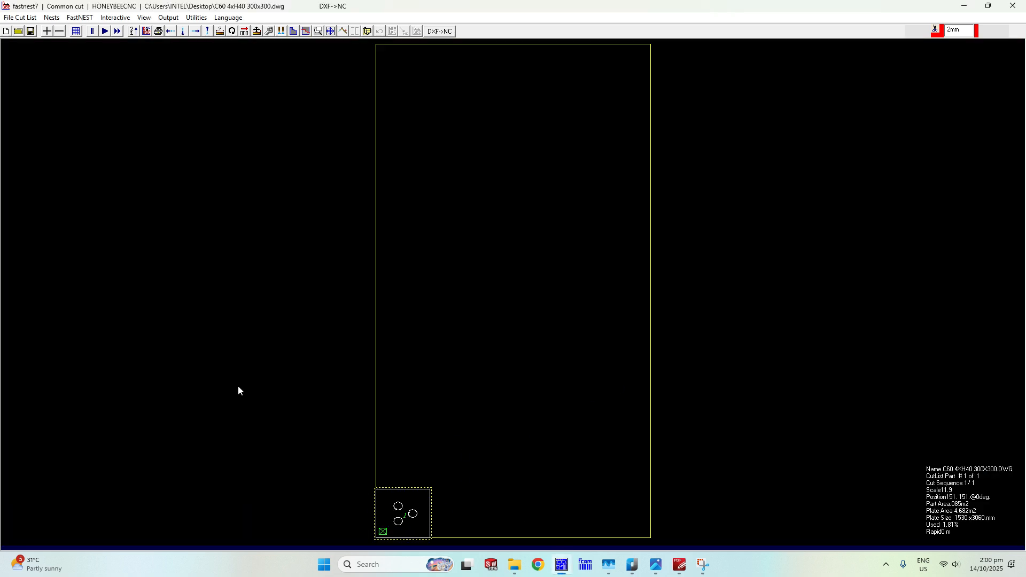
# Array the plate along X with a number required of 5 to fill the bottom row.
pyautogui.click(244, 32)
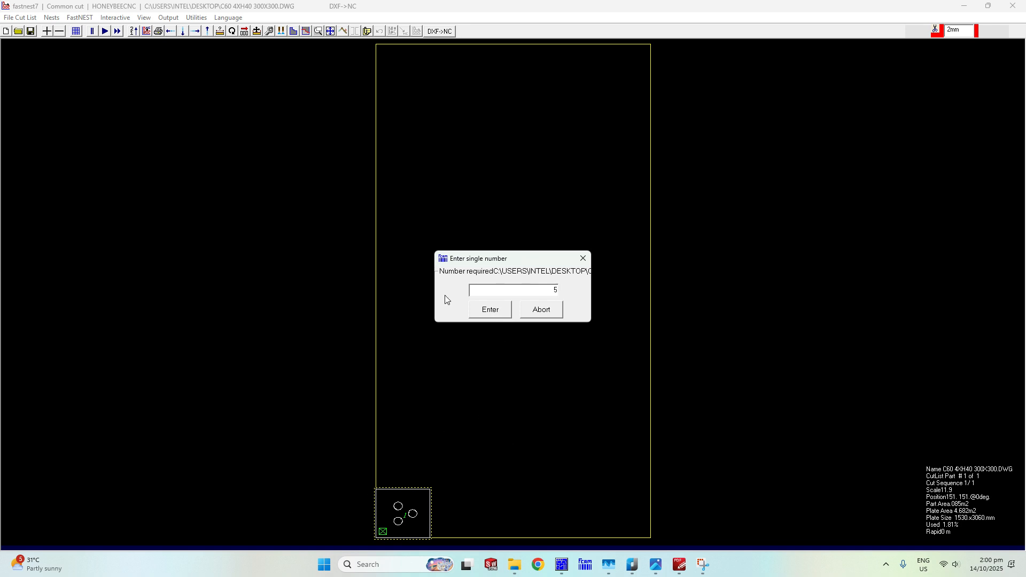
pyautogui.click(484, 310)
pyautogui.click(487, 277)
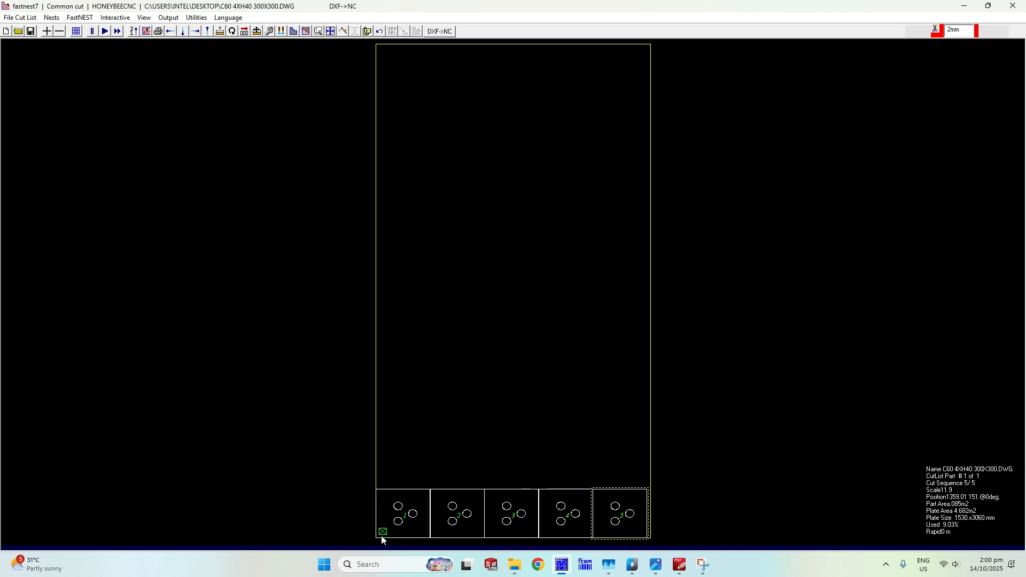
# Array the first plate of the bottom row along Y with a number required of 3.
pyautogui.click(399, 500)
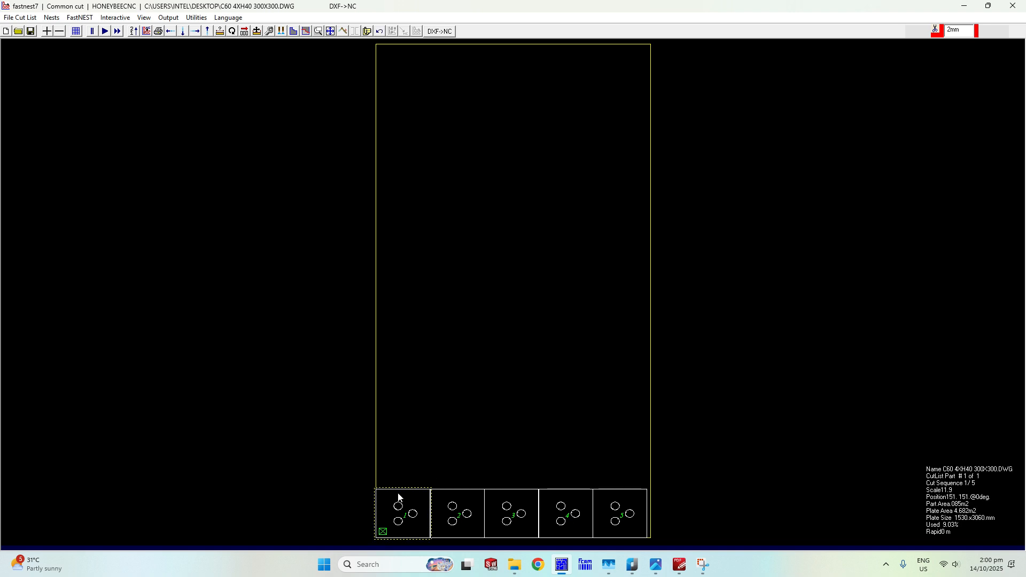
pyautogui.click(258, 32)
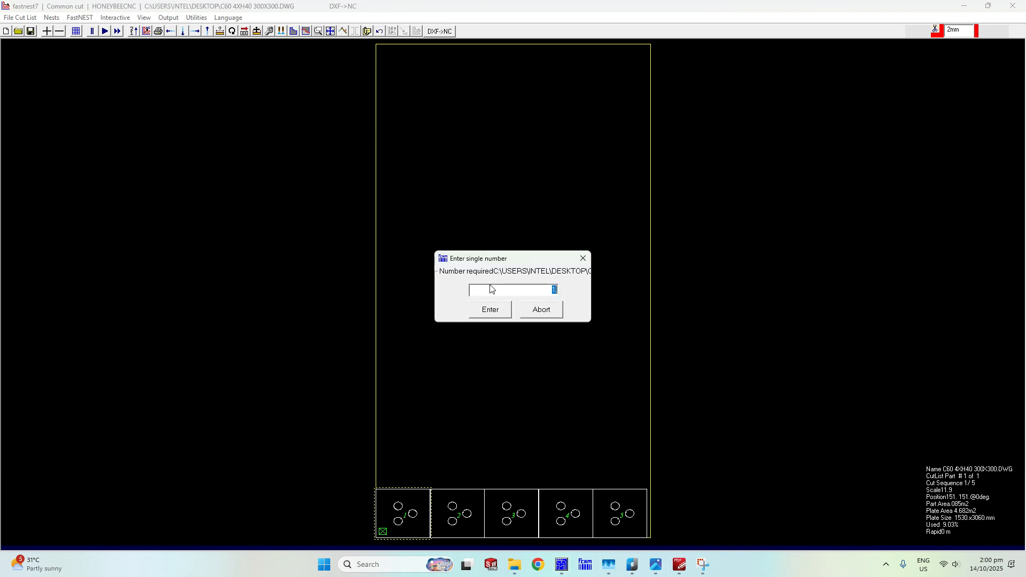
pyautogui.write('3')
pyautogui.click(497, 316)
pyautogui.click(500, 285)
# Array the first plate of the second row along X with a number required of 5.
pyautogui.click(403, 465)
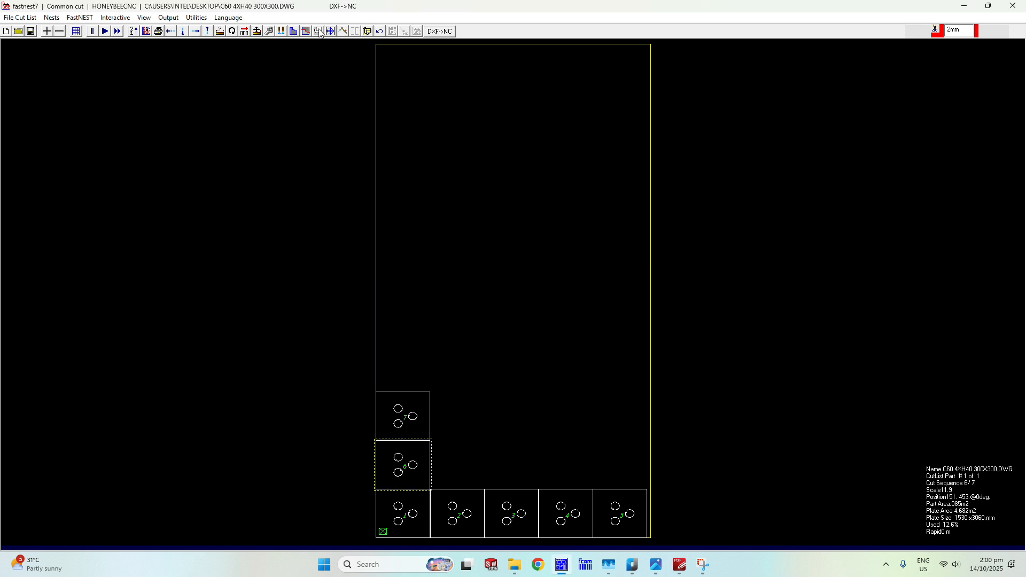
pyautogui.click(244, 32)
pyautogui.write('5')
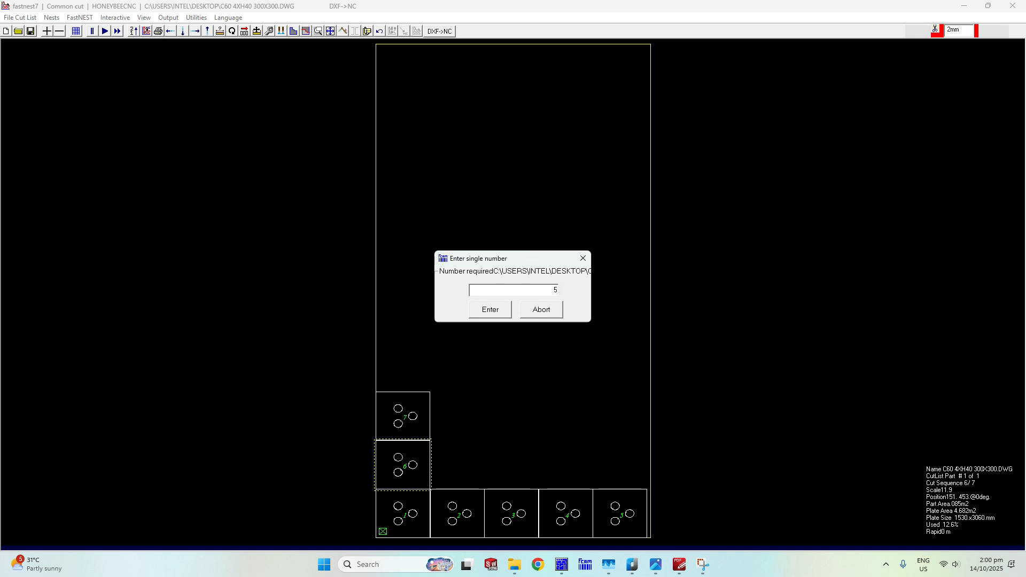
pyautogui.click(494, 314)
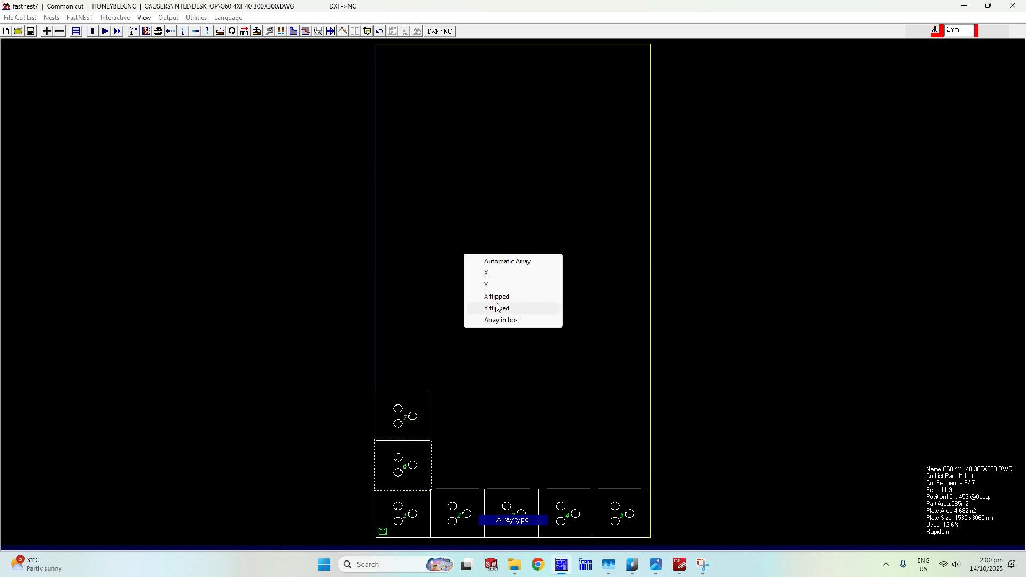
pyautogui.click(495, 275)
# Array the first plate of the third row along X with a number required of 5.
pyautogui.click(245, 32)
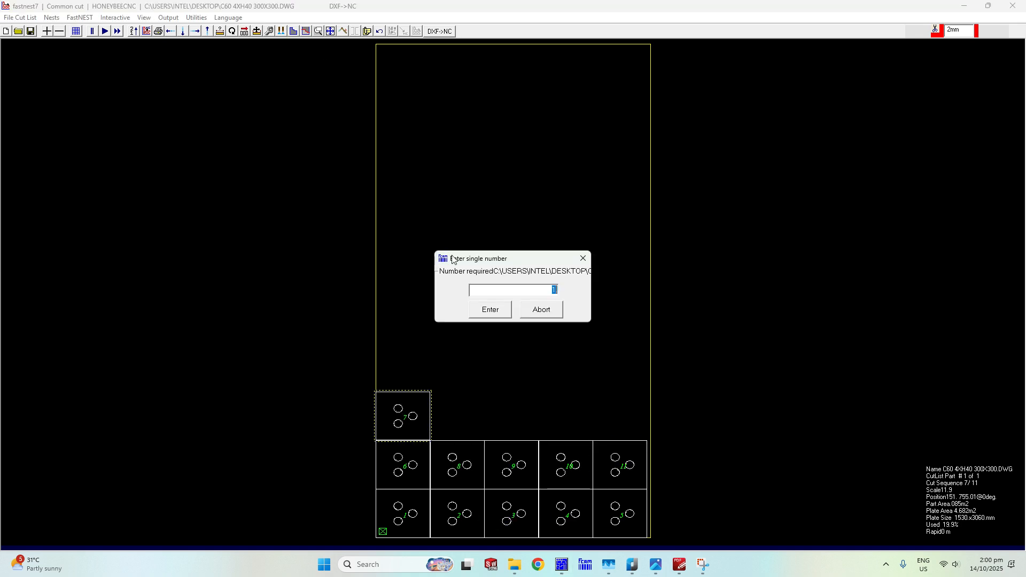
pyautogui.write('5')
pyautogui.click(489, 312)
pyautogui.click(496, 276)
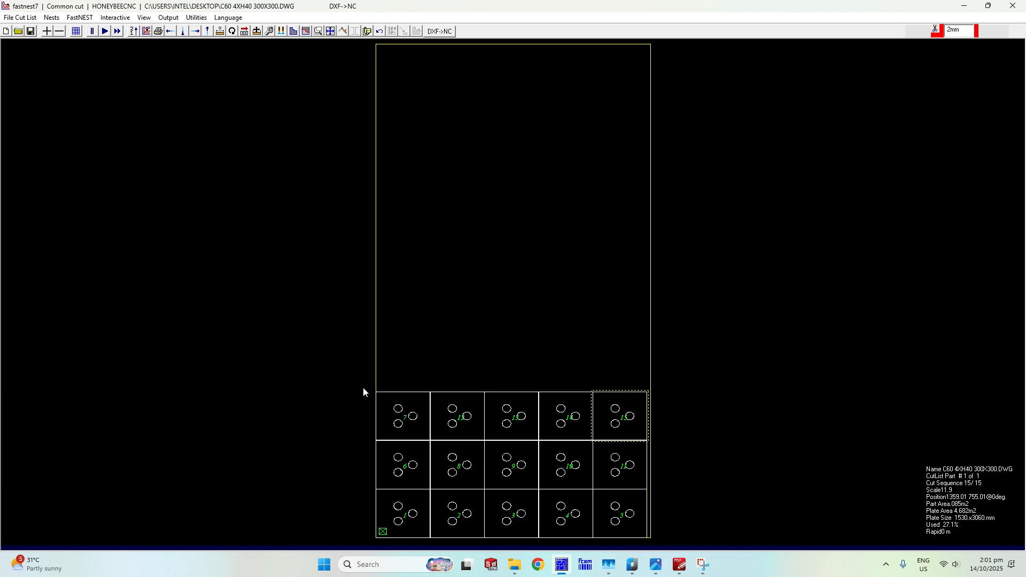
# Resequence the nested plates in Row Snake order.
pyautogui.click(135, 32)
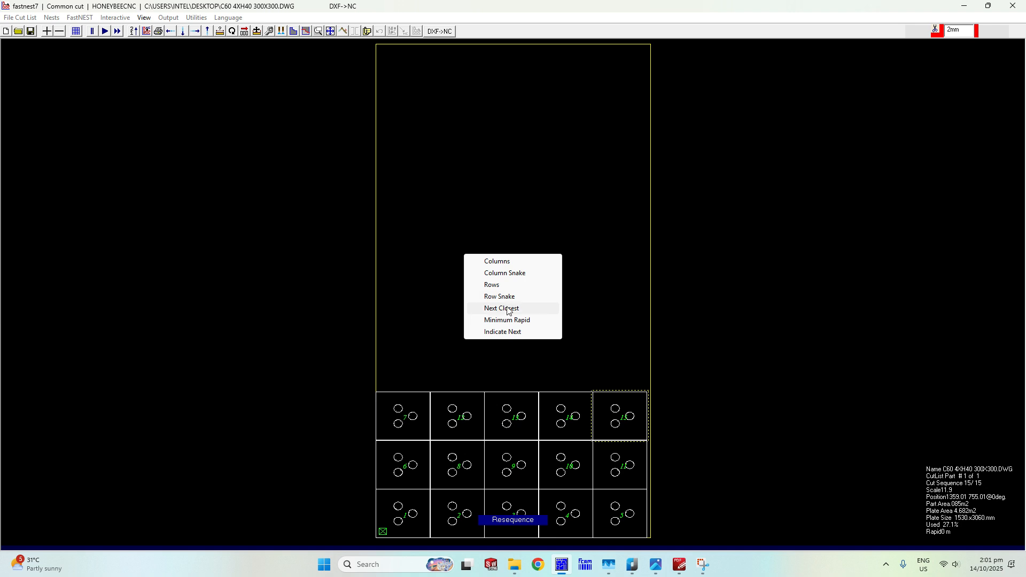
pyautogui.click(507, 297)
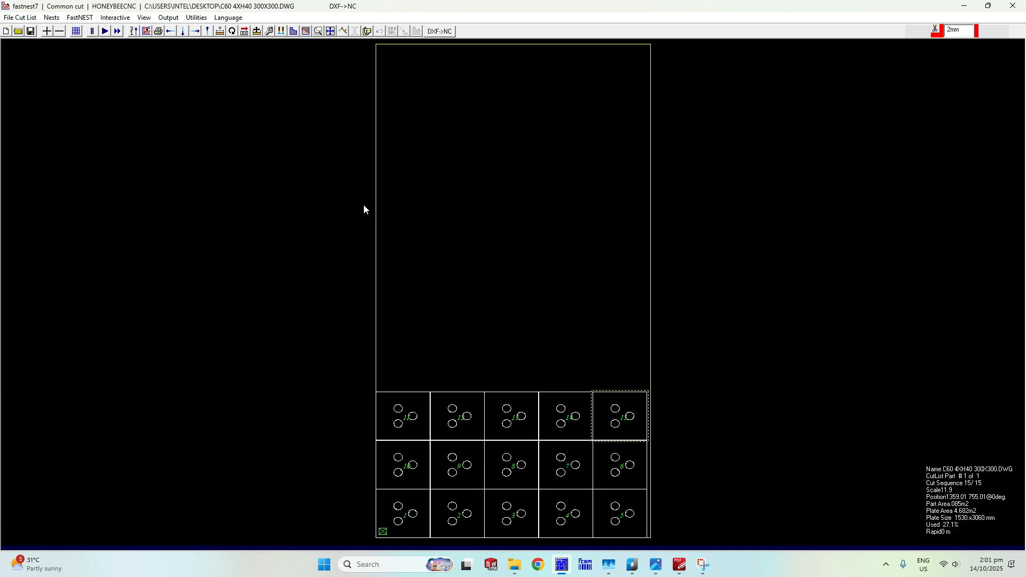
# Generate the NC output for the nest, accepting the nest data named N211 and the proposed entry positions.
pyautogui.click(146, 31)
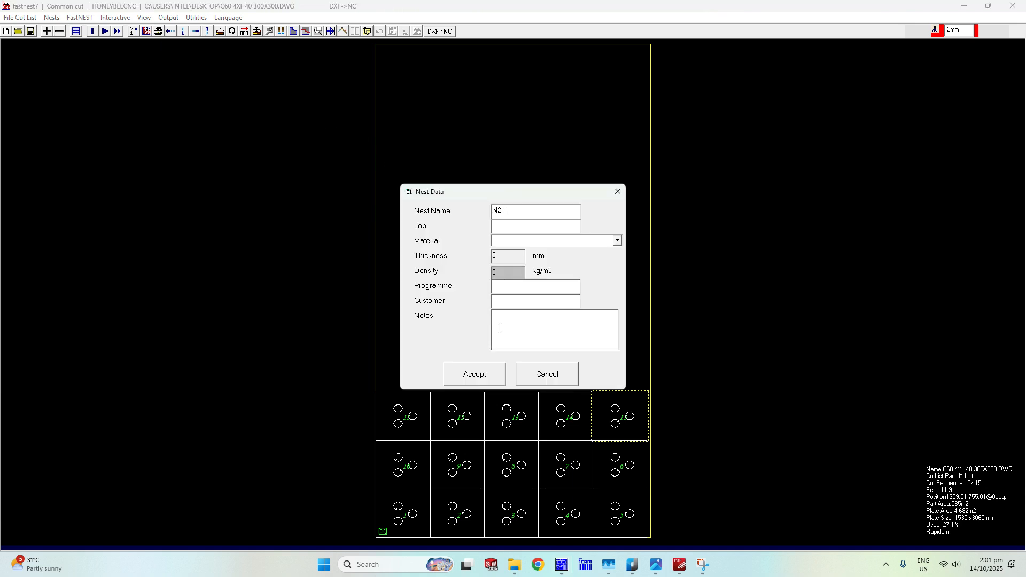
pyautogui.click(477, 375)
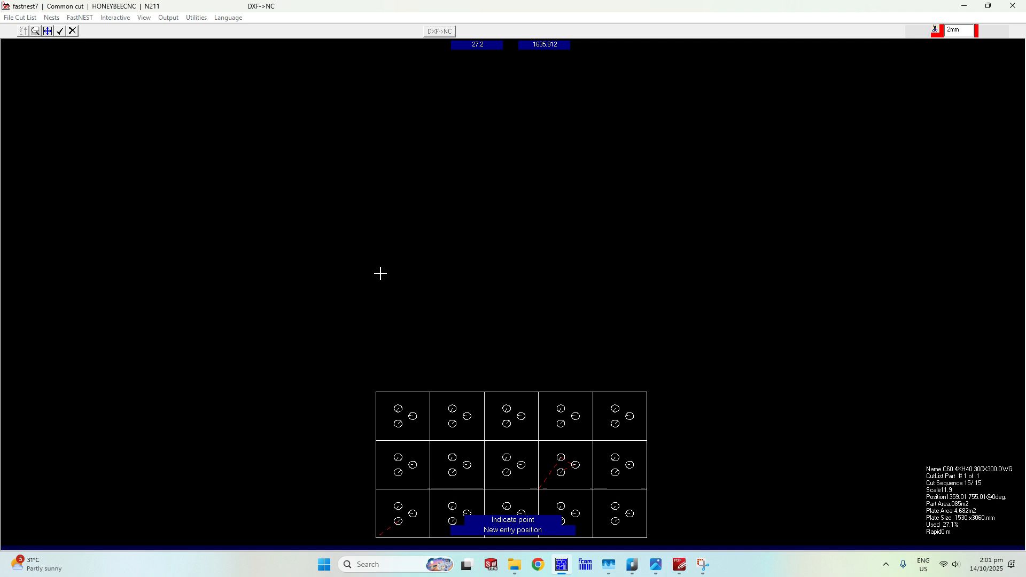
pyautogui.click(59, 32)
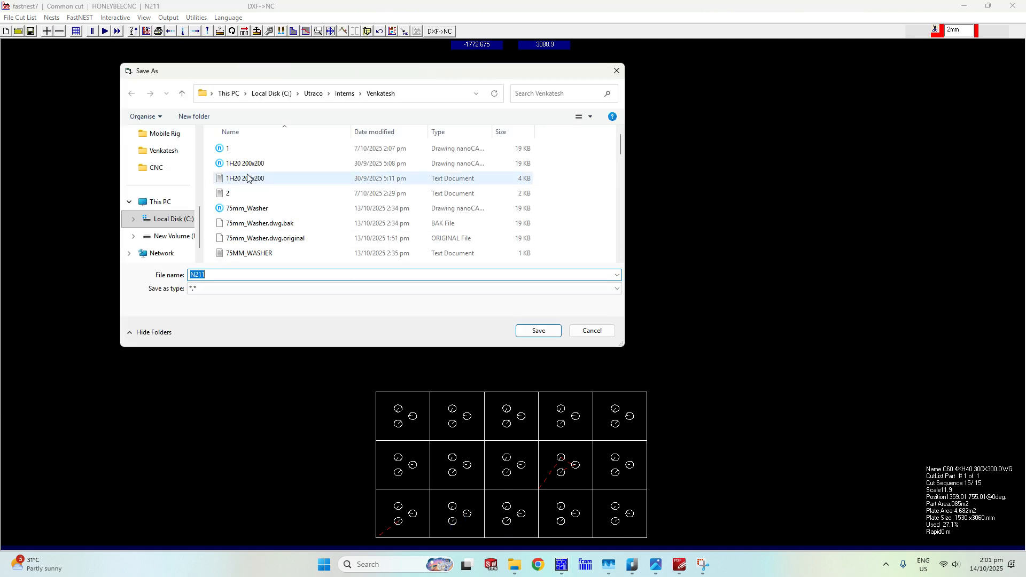
# Save the cutting file to the Desktop as C60 4xH40 300x300.txt.
pyautogui.scroll(5, 171, 160)
pyautogui.click(161, 205)
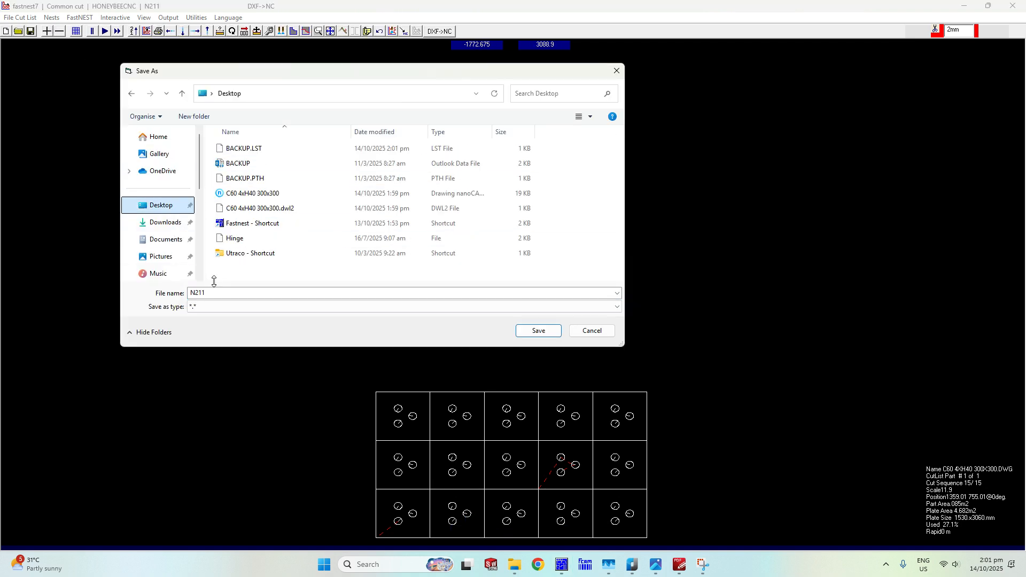
pyautogui.click(251, 193)
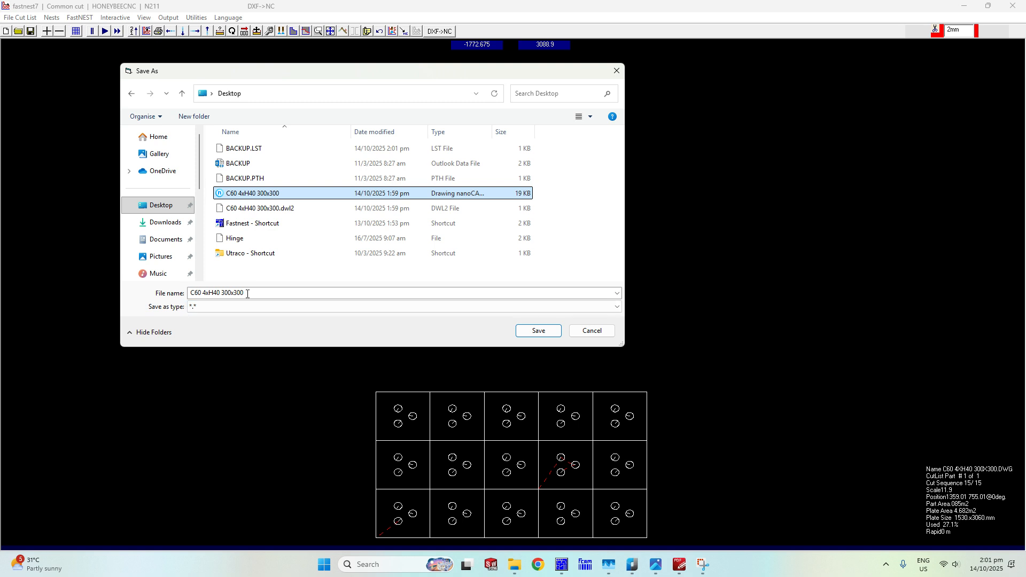
pyautogui.click(255, 293)
pyautogui.write('.txt')
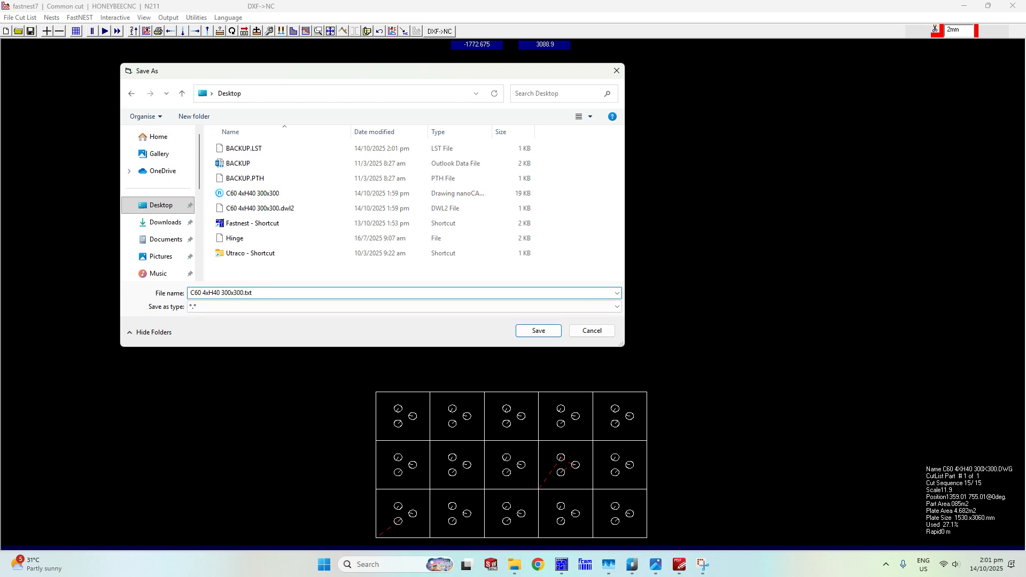
pyautogui.click(551, 333)
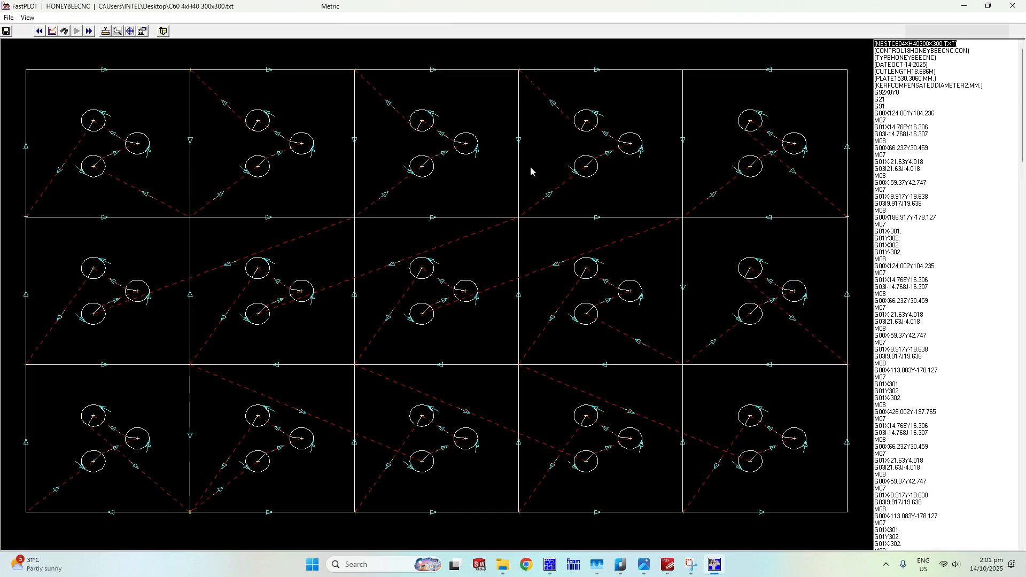
# Minimize the open windows and open the C60 4xH40 300x300 text file from the desktop.
pyautogui.click(503, 566)
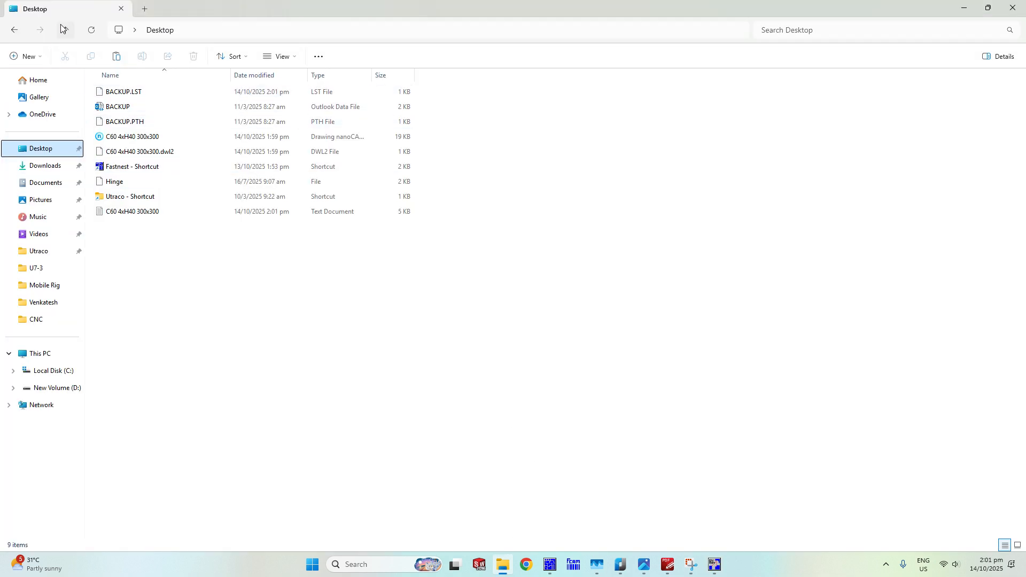
pyautogui.click(965, 8)
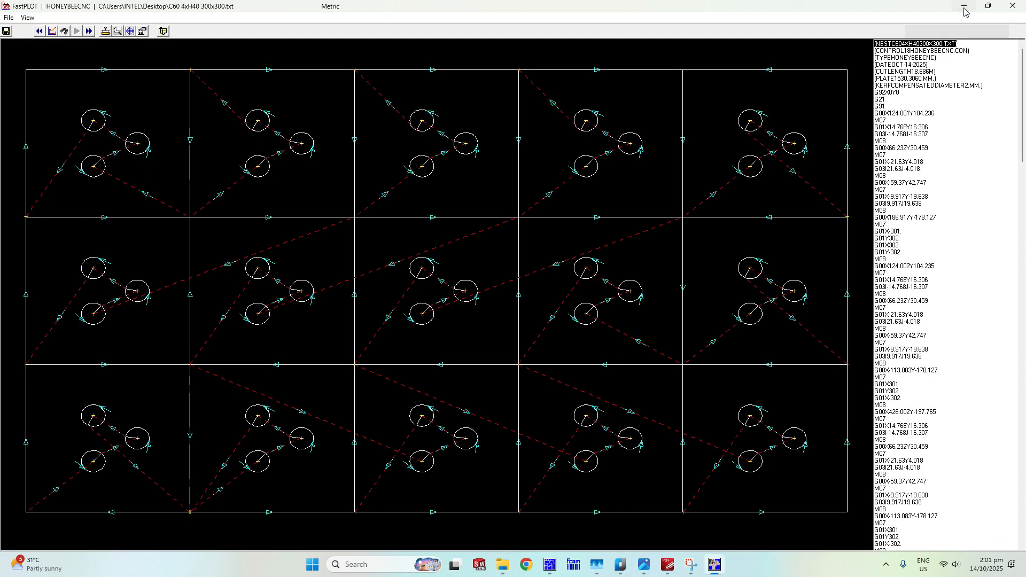
pyautogui.click(964, 8)
pyautogui.click(965, 9)
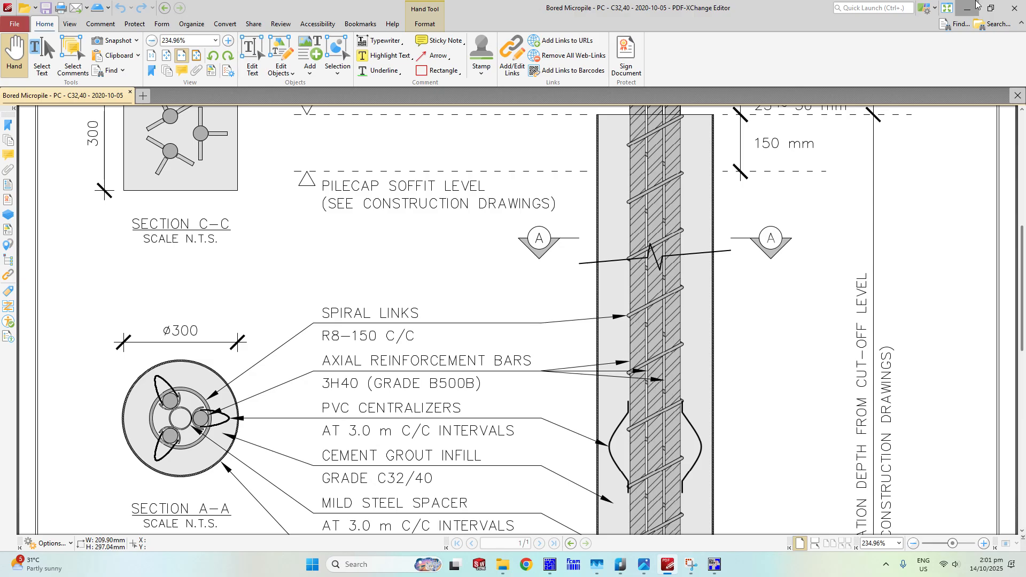
pyautogui.click(977, 5)
pyautogui.doubleClick(101, 235)
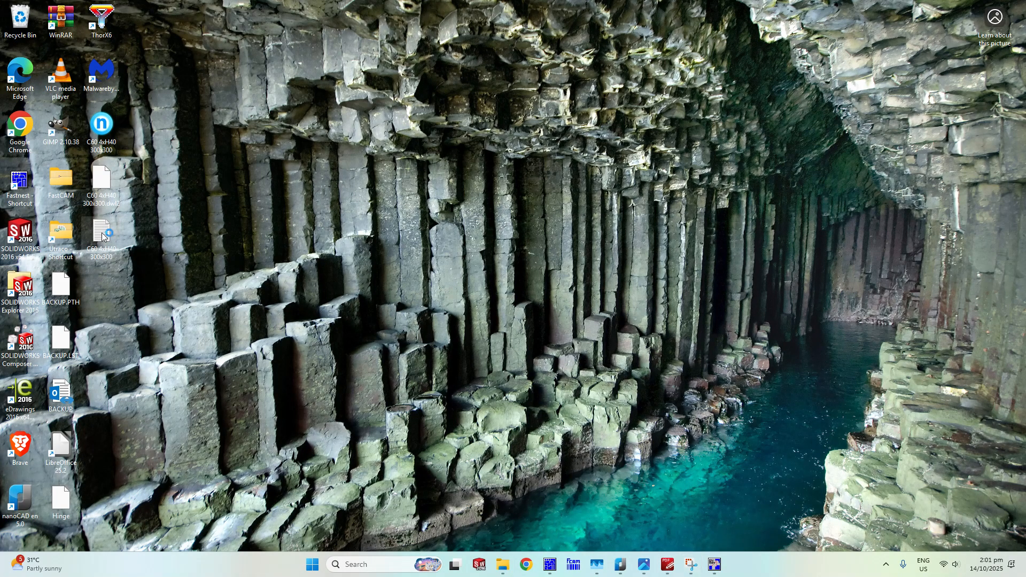